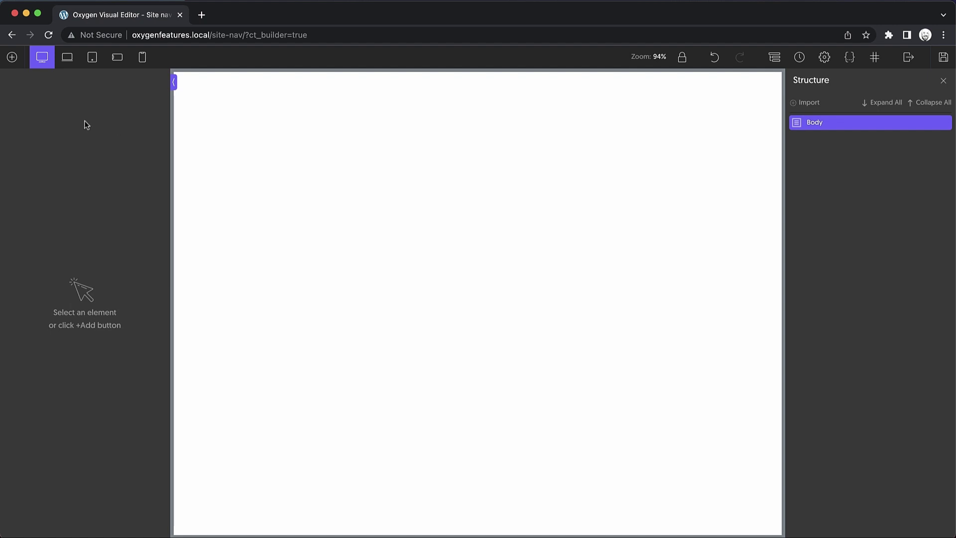
Step: Toggle the add panel between component search and Emmet input, finishing in Emmet abbreviation mode via Super+Shift+A
click(12, 58)
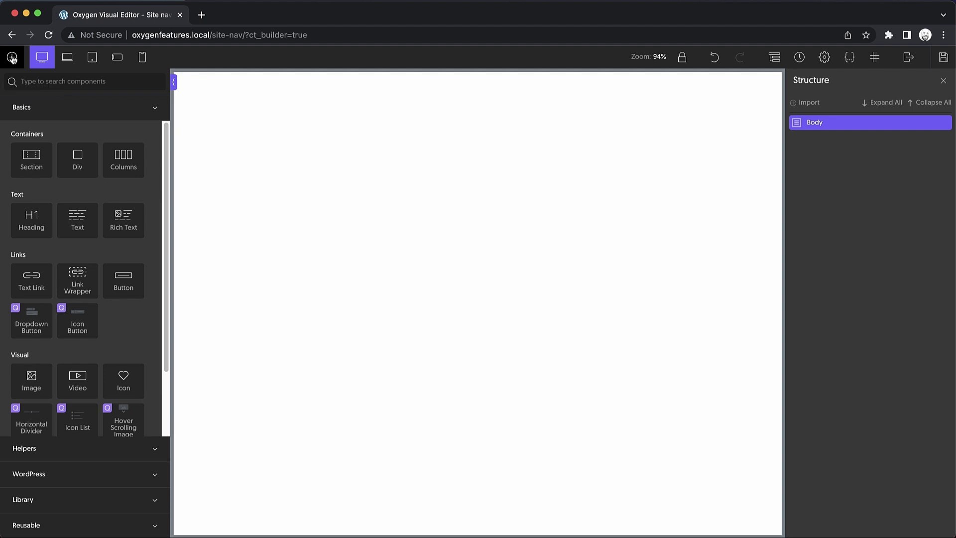
click(13, 83)
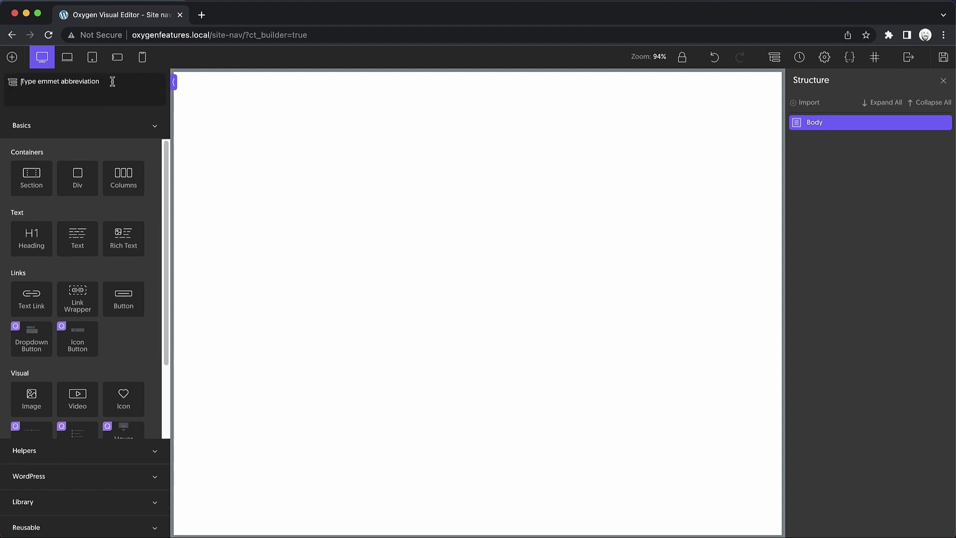
click(12, 81)
click(12, 57)
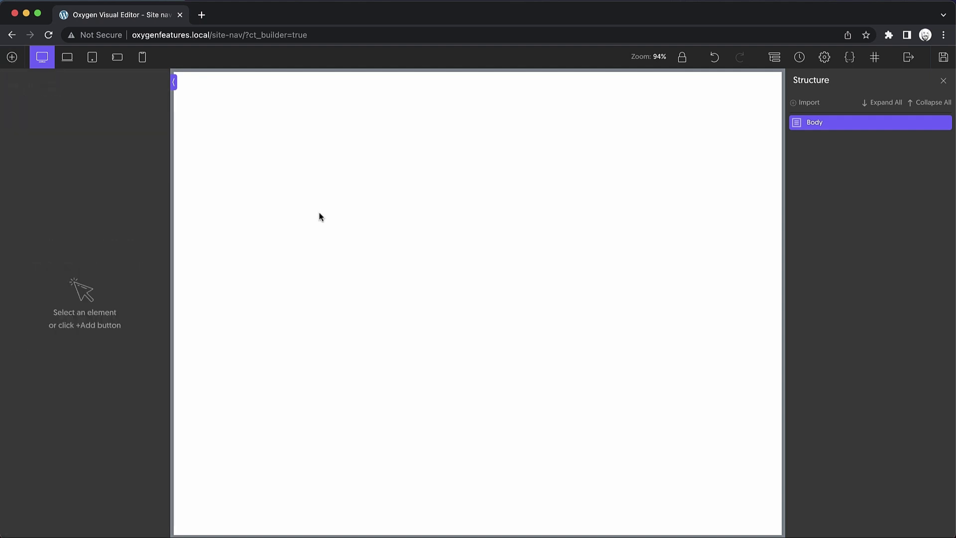
key(super+shift+a)
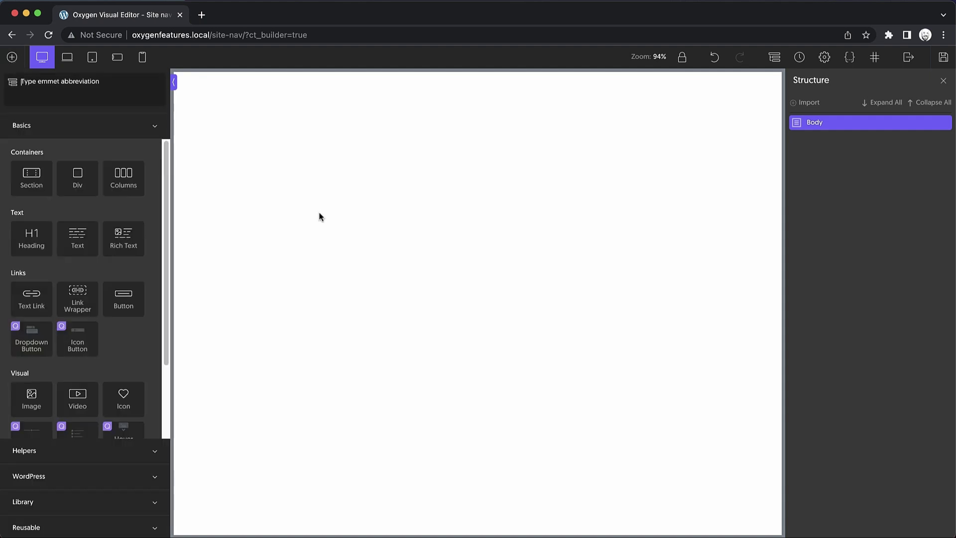
key(super+shift+a)
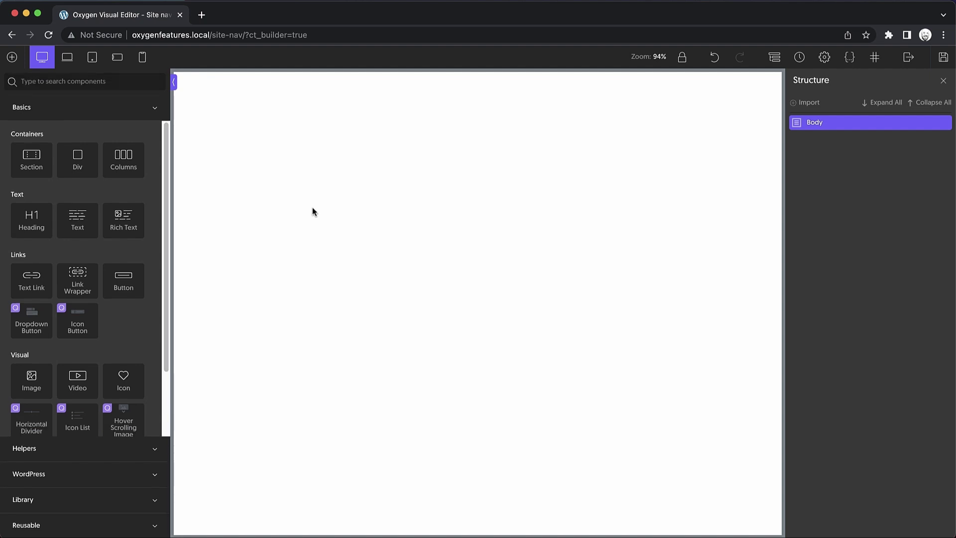
key(super+shift+a)
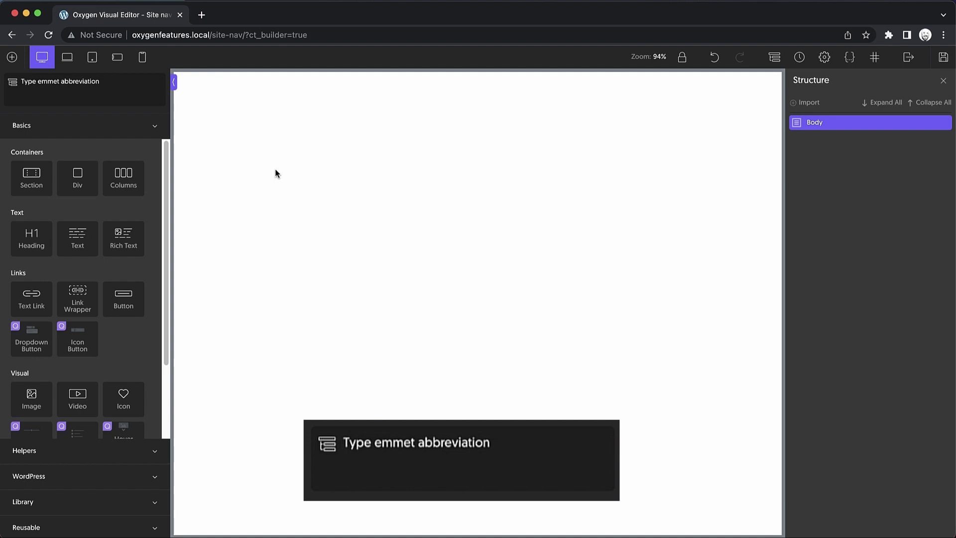
Step: Insert a section with 'section', then a div with text using 'div>text', and expand both in Structure
text(section)
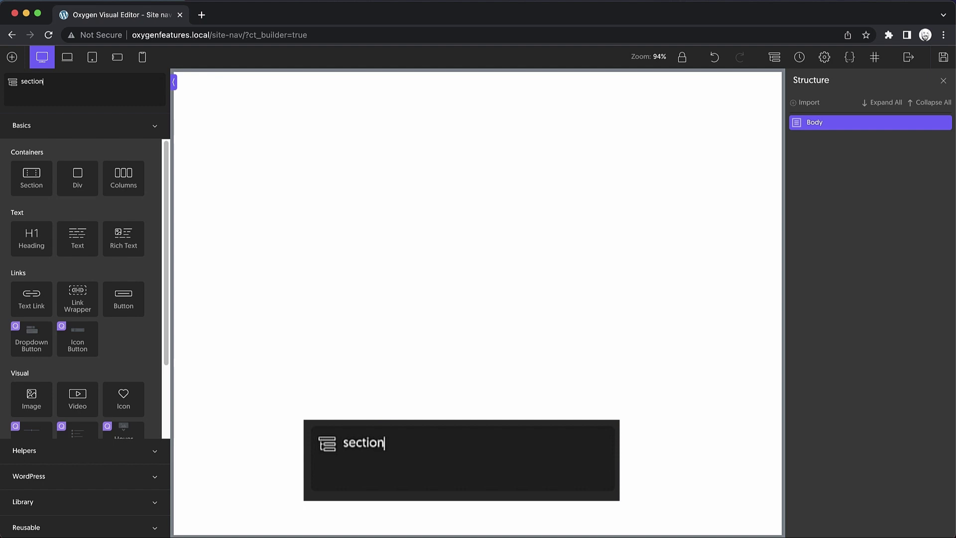
key(Return)
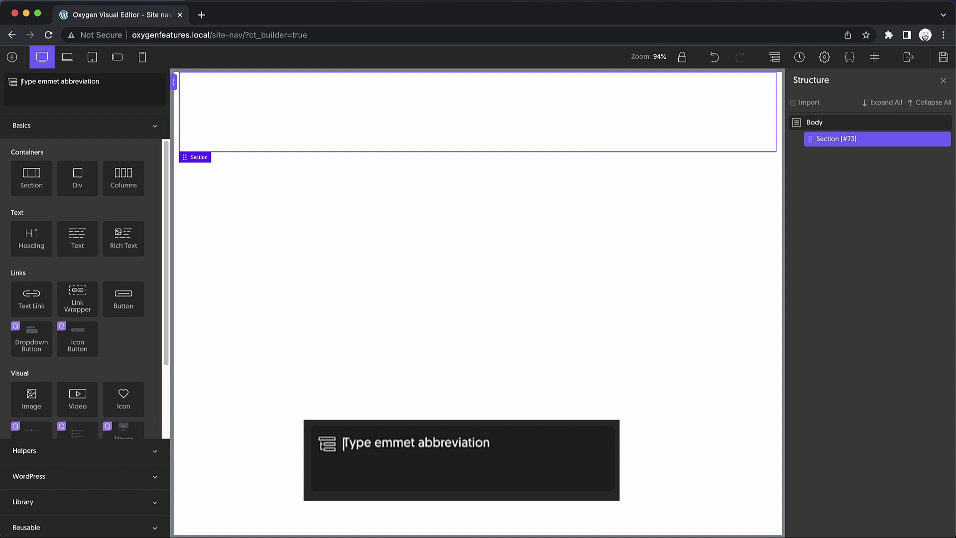
text(div)
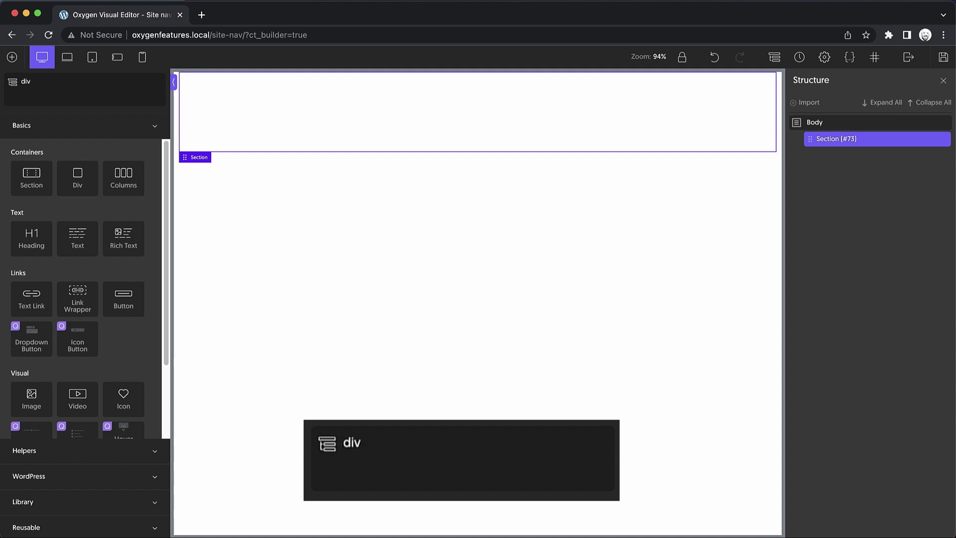
text(>text)
key(Return)
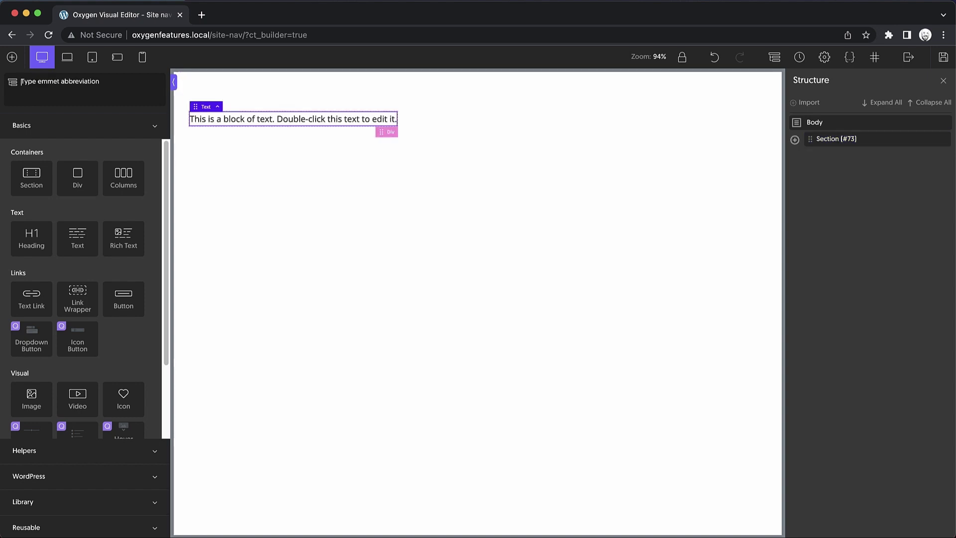
click(794, 140)
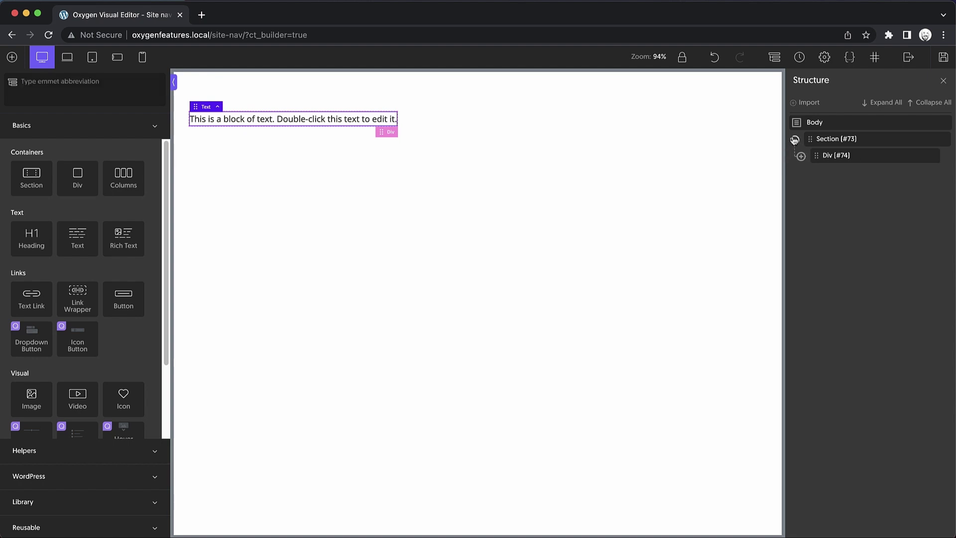
click(799, 156)
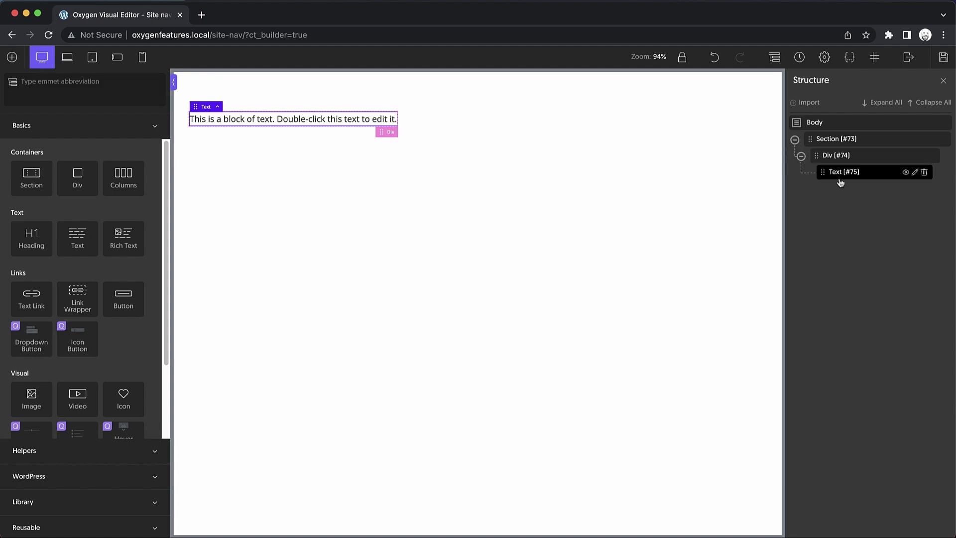
Step: Add a 'section>div>text' section, then another whose text reads 'This is my text from Emmet'
click(441, 117)
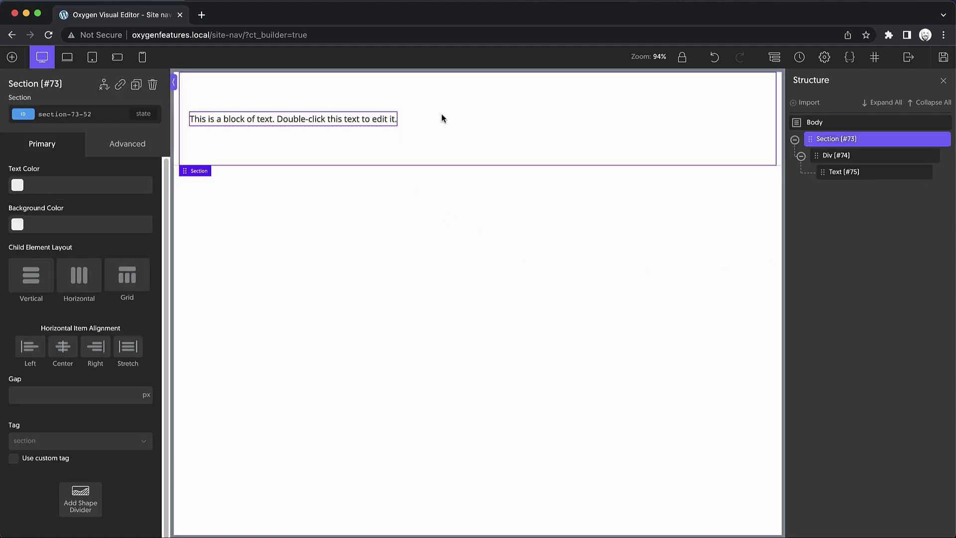
key(super+shift+a)
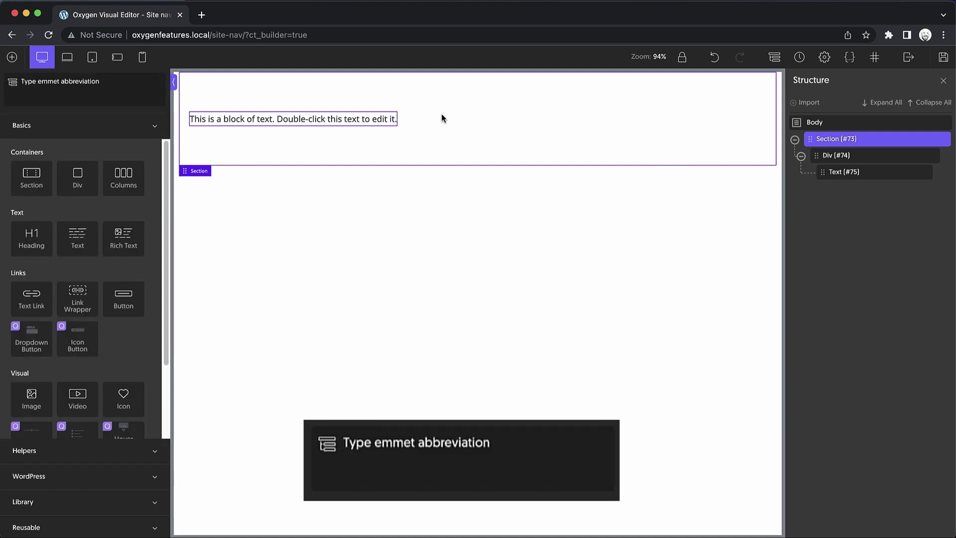
text(section)
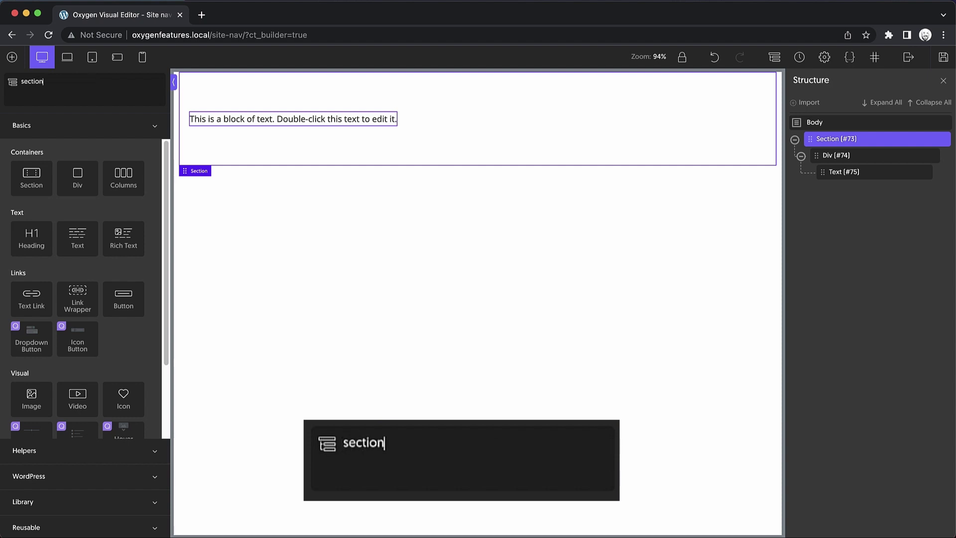
text(>div>text)
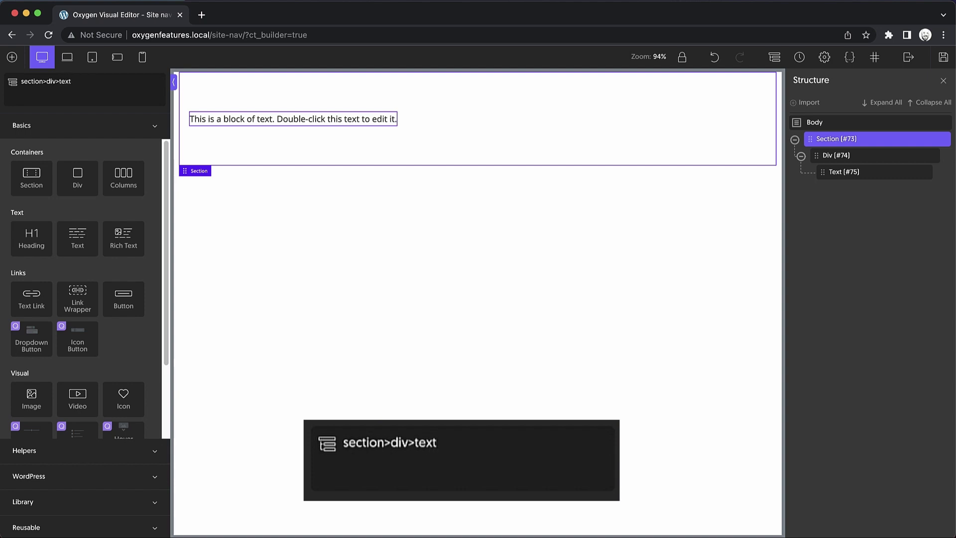
key(Return)
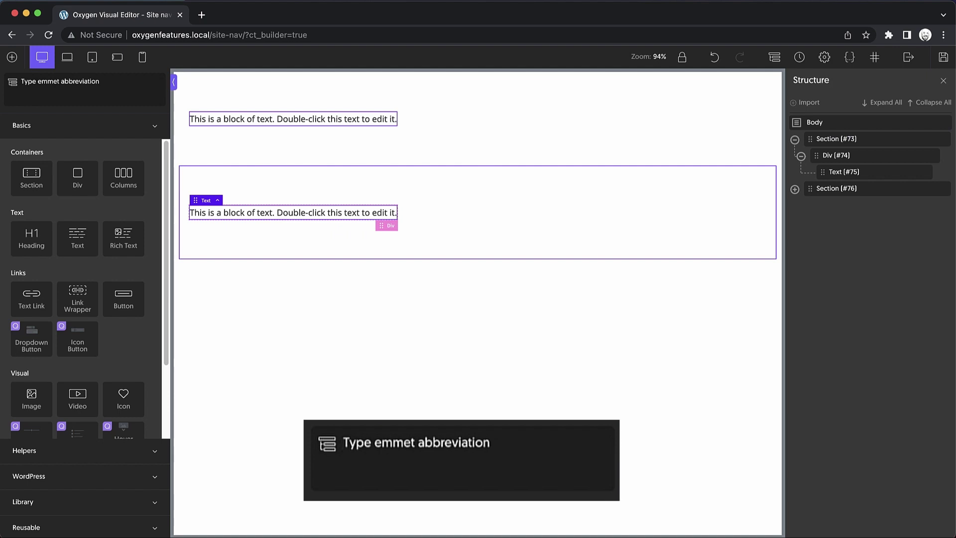
text(section>div>)
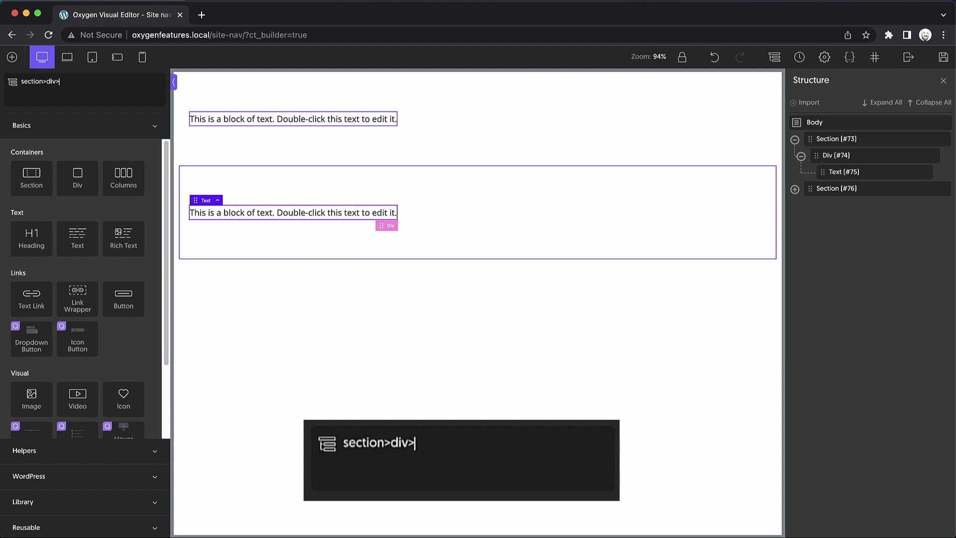
text(text{This is m)
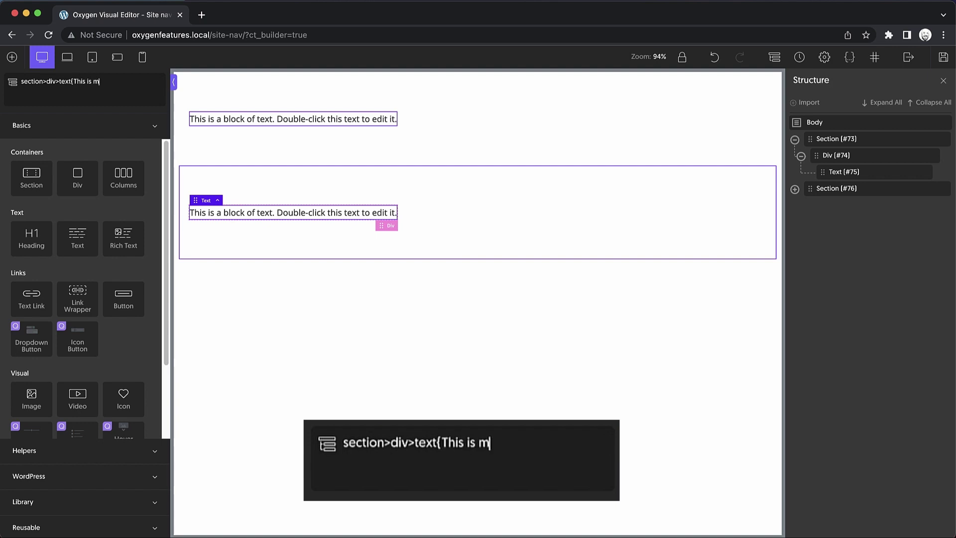
text(y text from Emmet})
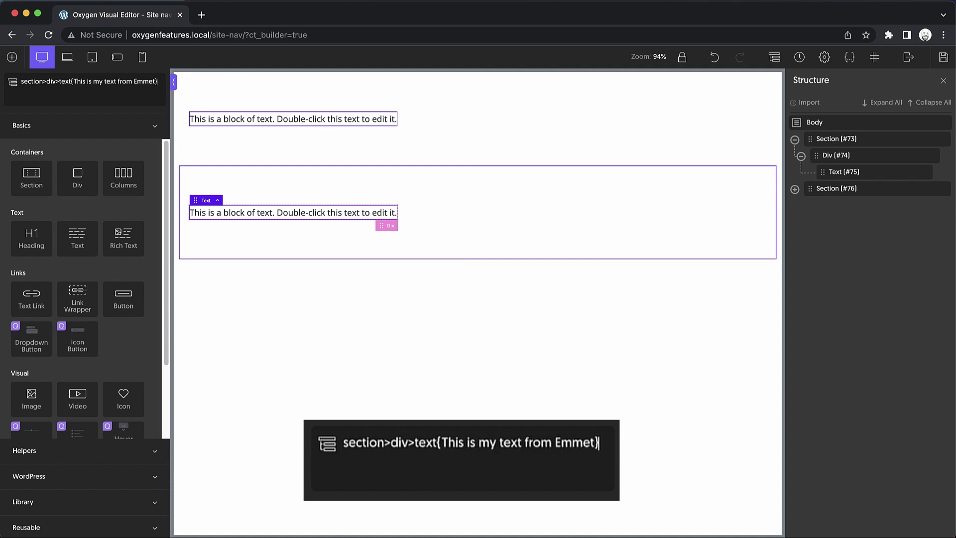
key(Return)
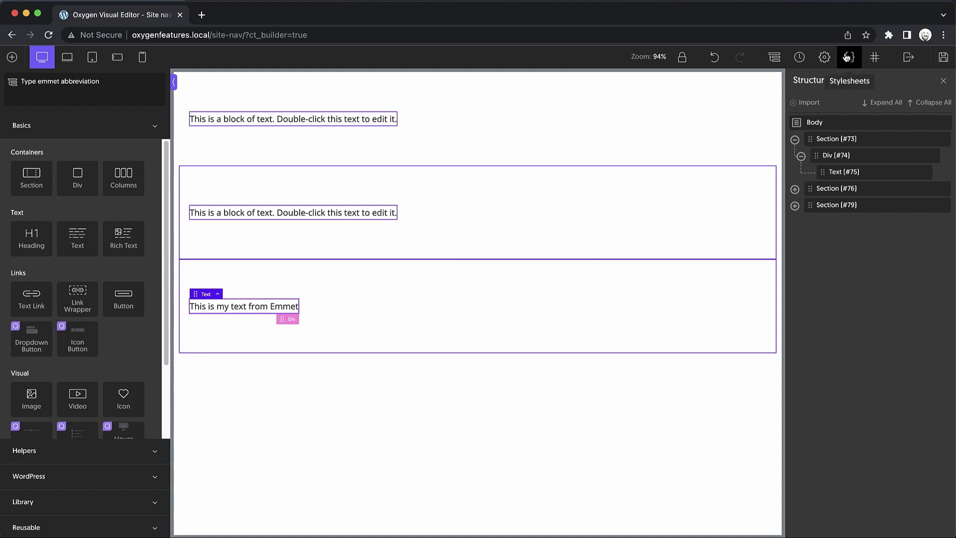
Step: Start a new [data-emmet] rule after the grid rule in the framework stylesheet
click(849, 57)
click(842, 172)
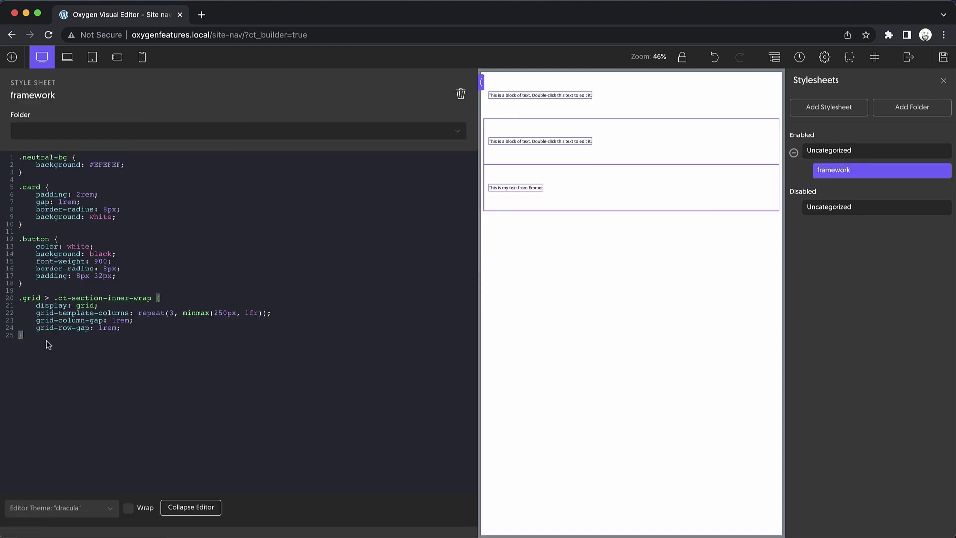
key(Return)
key(Return)
text([data-emmet)
key(Right)
text({)
Step: Give the [data-emmet] rule background: black, color: yellow and padding: 32px, then close the stylesheet
key(Return)
text(background: black)
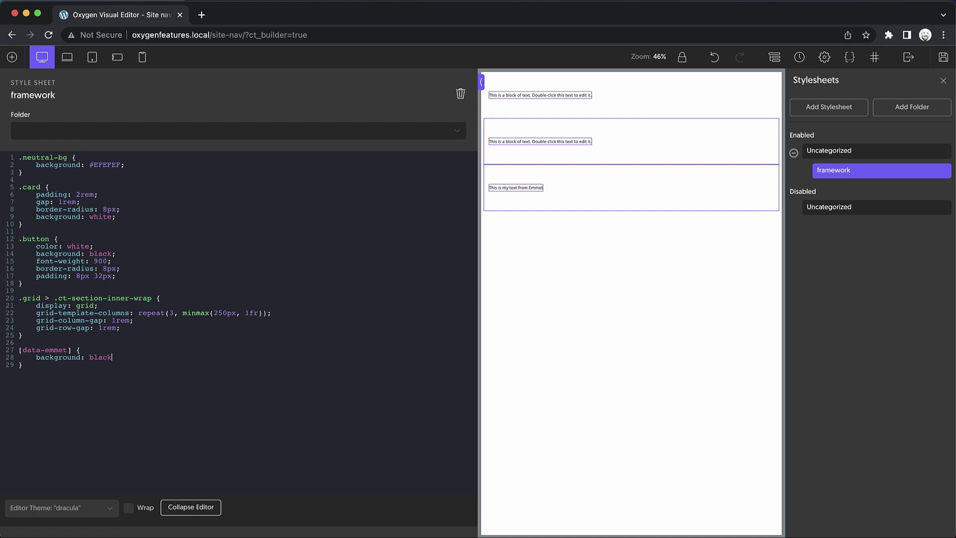
text(;)
key(Return)
text(color: yellow;)
key(Return)
text(padding: 32px;)
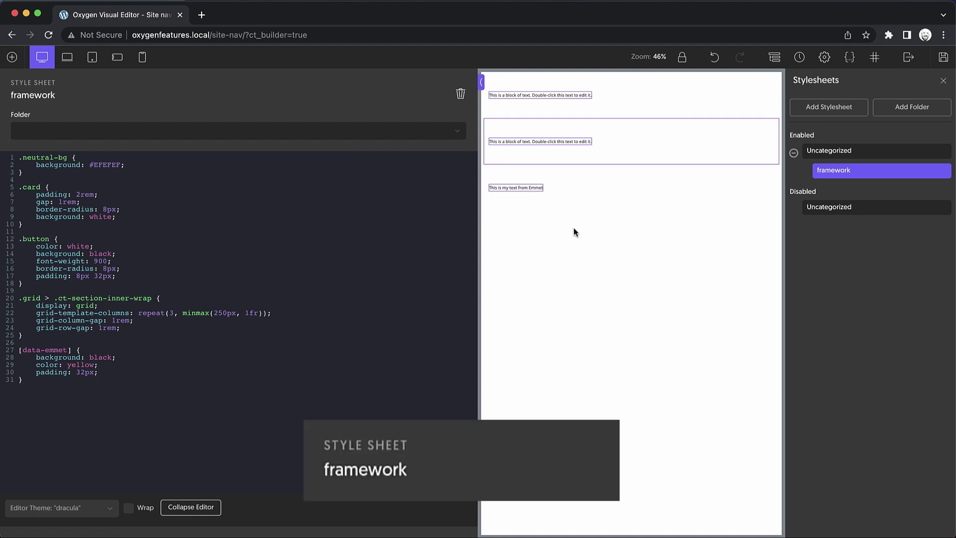
key(ctrl+e)
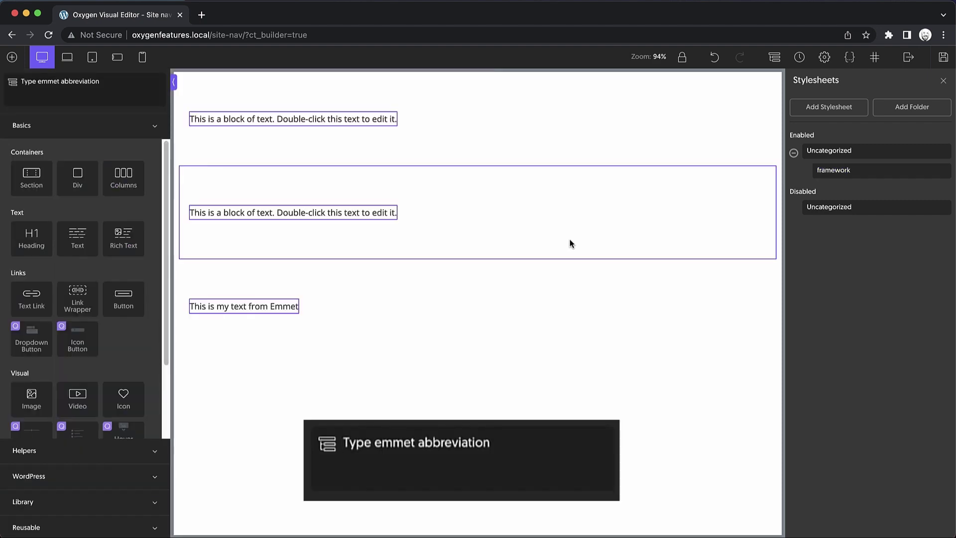
Step: Insert a section with a text block via 'section>text[data-emmet=true]'
text(sect)
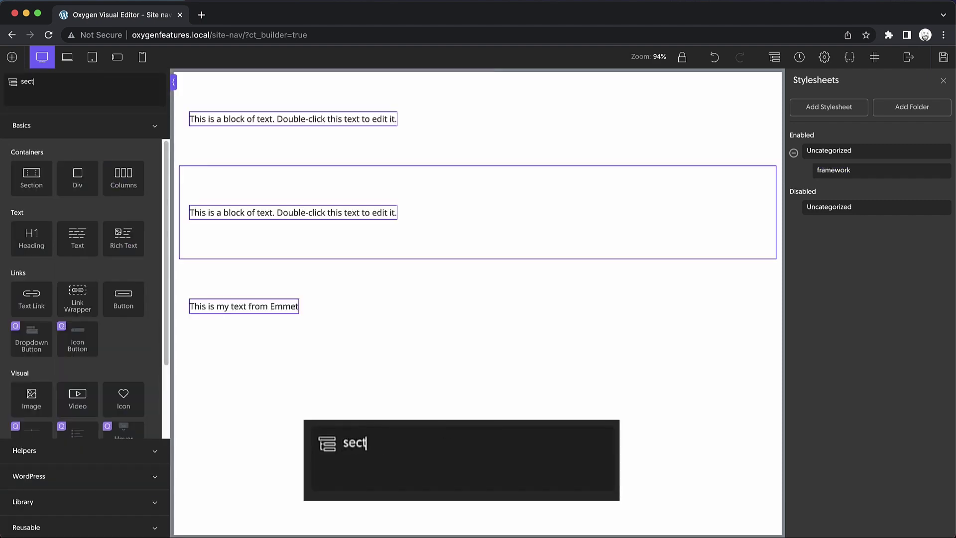
text(ion>text)
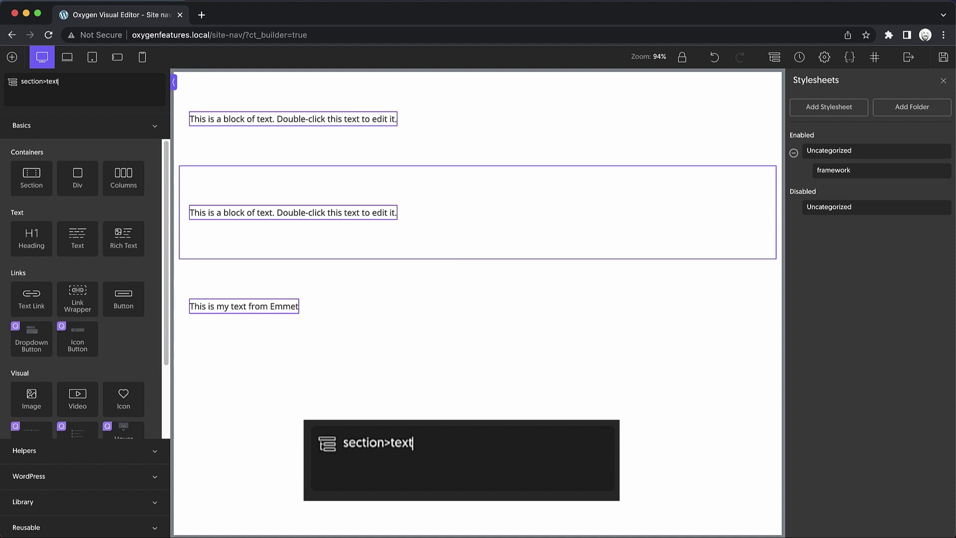
text([])
key(Left)
text(data-emmet)
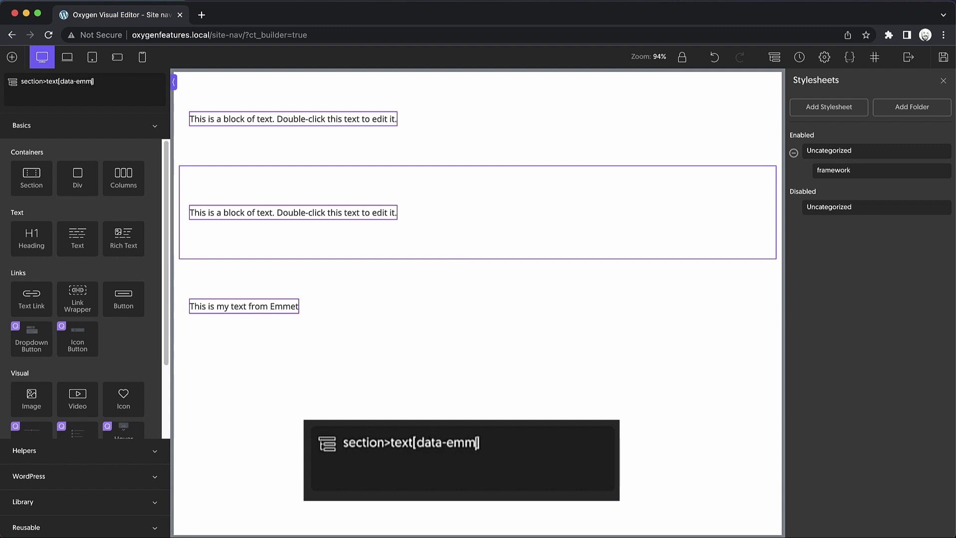
text(=true)
key(Return)
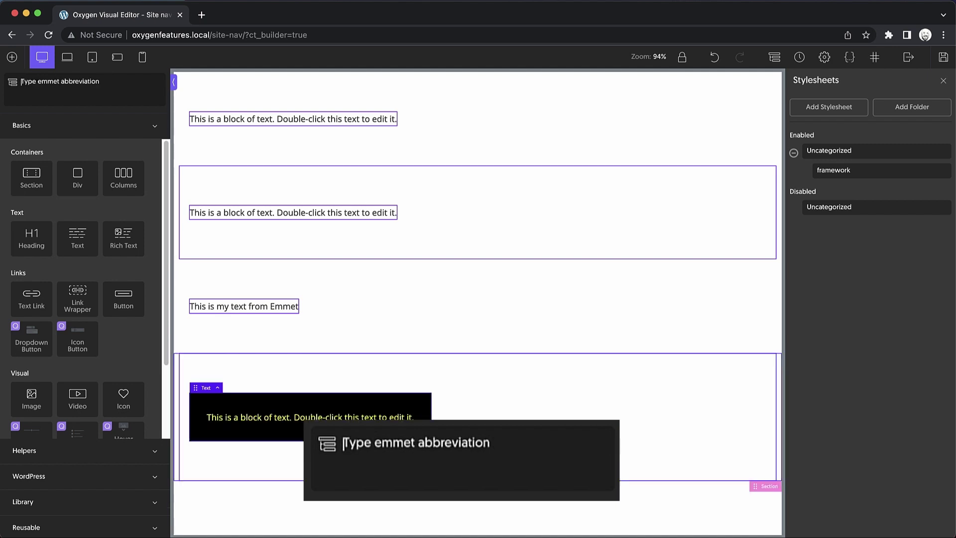
Step: Inspect the black text block's Advanced attributes to confirm data-emmet = true
click(410, 414)
click(12, 57)
click(127, 144)
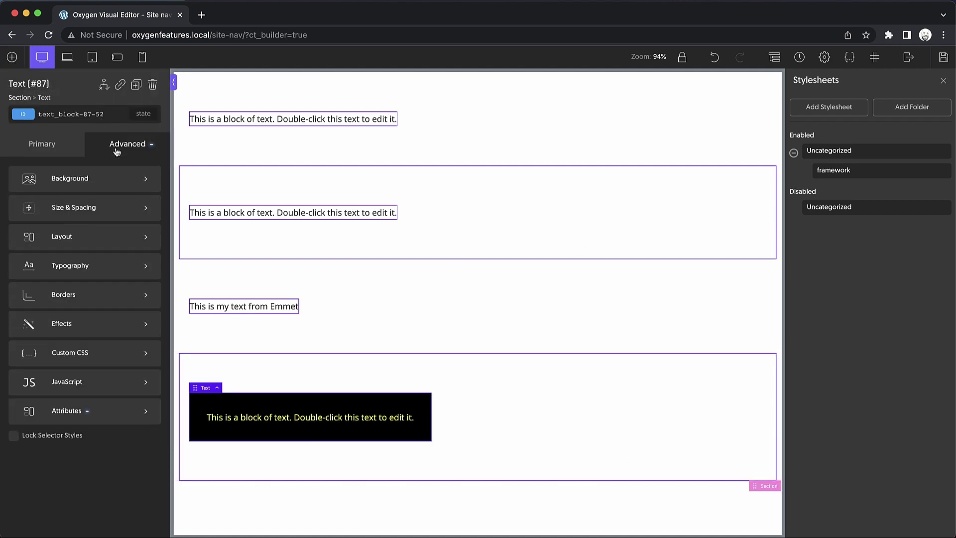
click(102, 410)
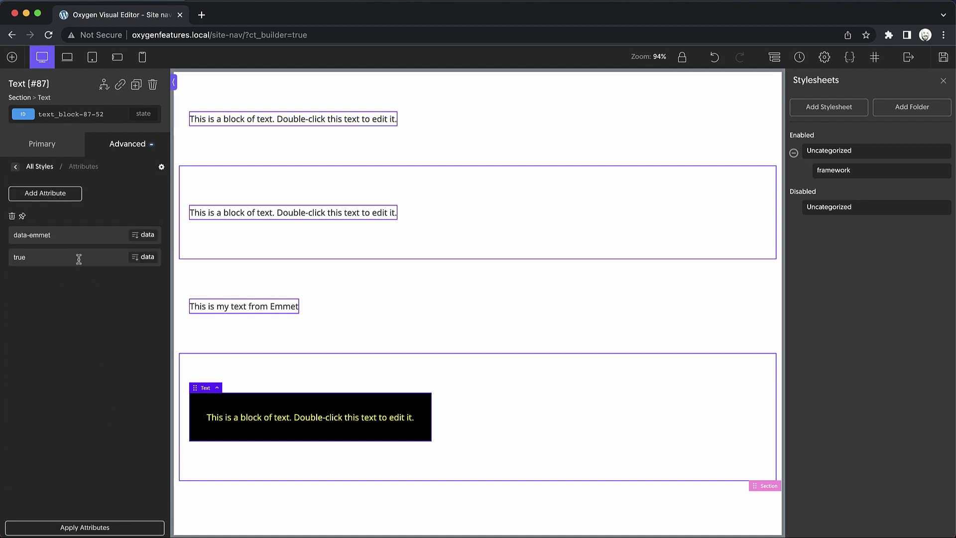
Step: Delete all four sections, from the black text block to the 'This is my text from Emmet' section
click(365, 384)
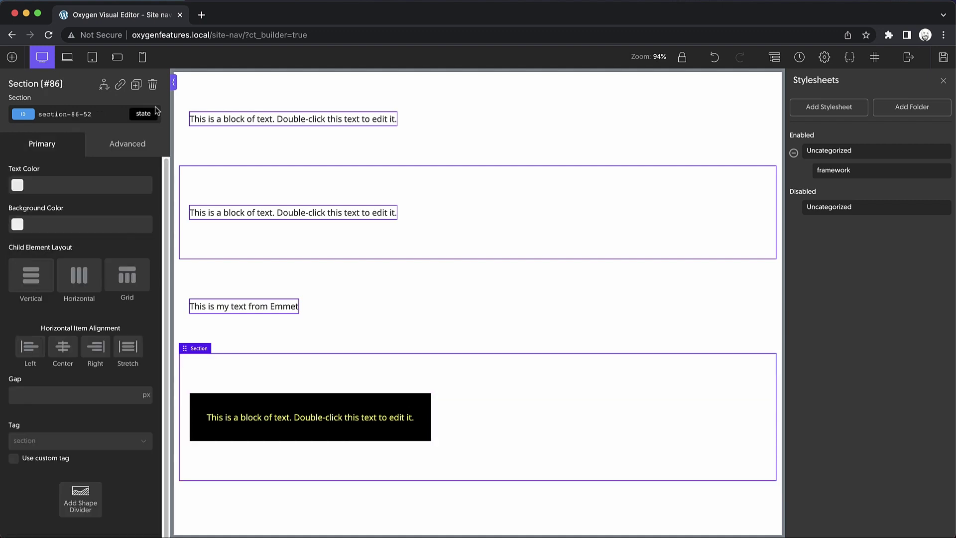
click(153, 86)
click(493, 134)
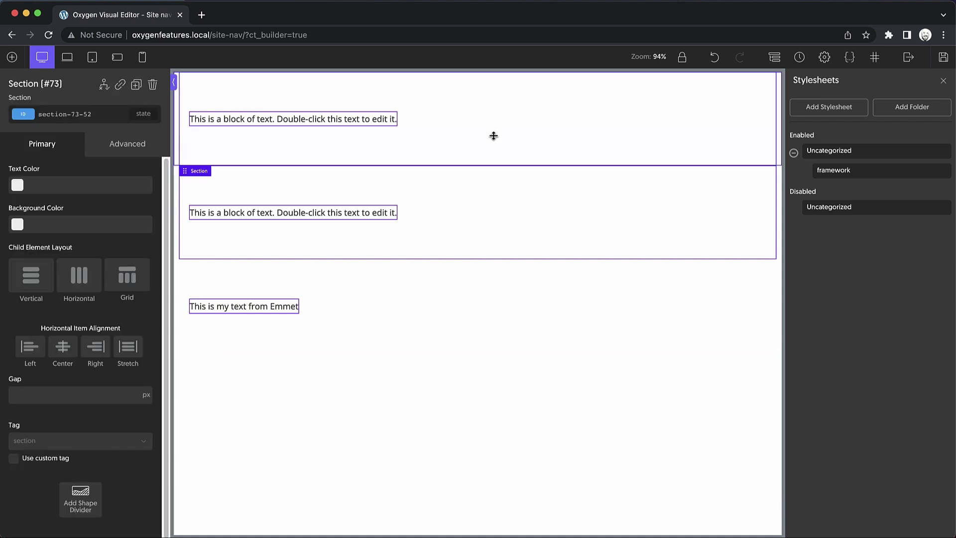
click(153, 85)
click(421, 102)
click(153, 86)
click(408, 130)
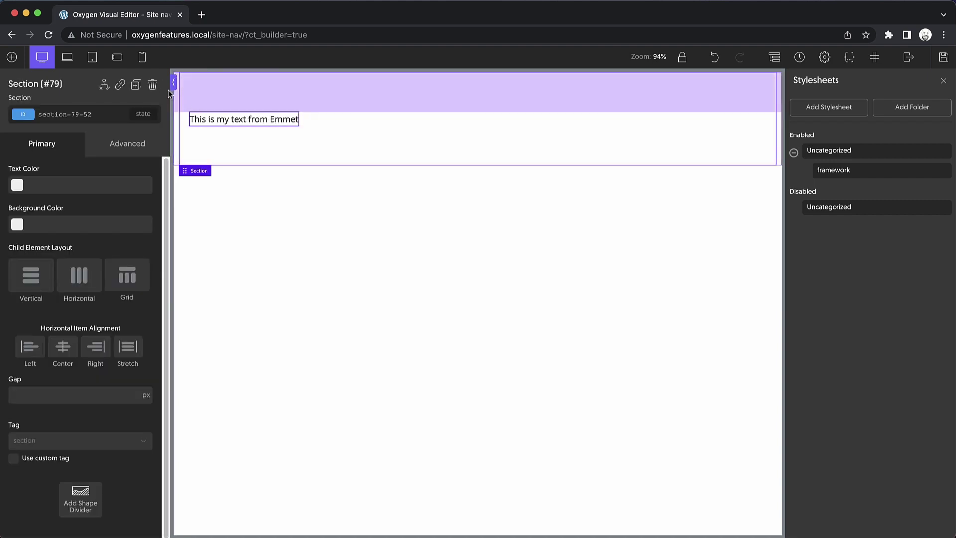
click(153, 84)
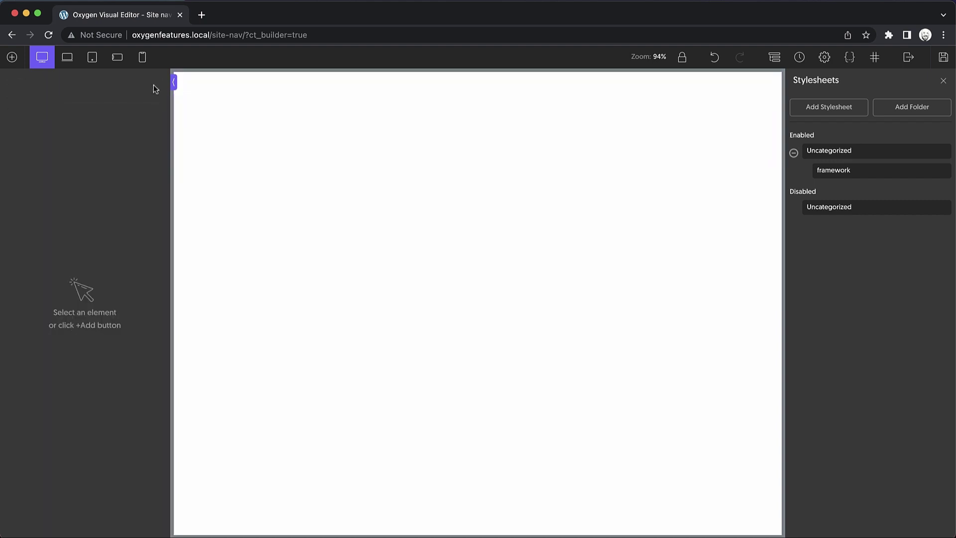
Step: Add a Section containing a Columns element with the 50 50 layout
click(12, 58)
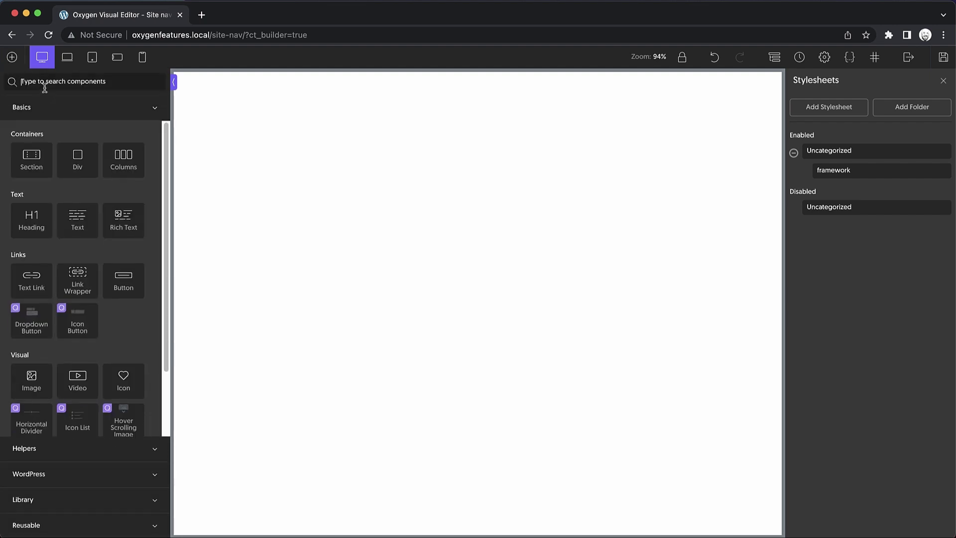
text(sect)
click(37, 112)
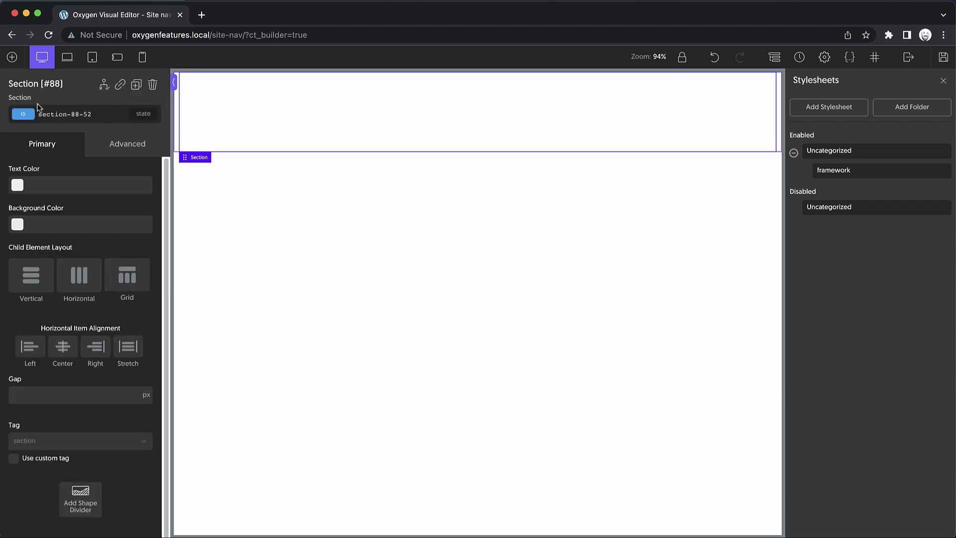
click(11, 57)
text(columns)
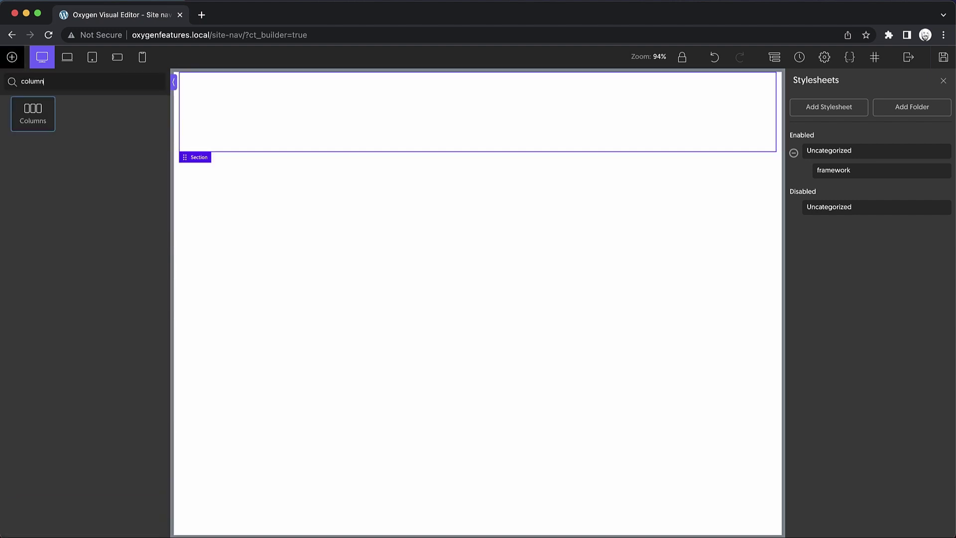
click(33, 113)
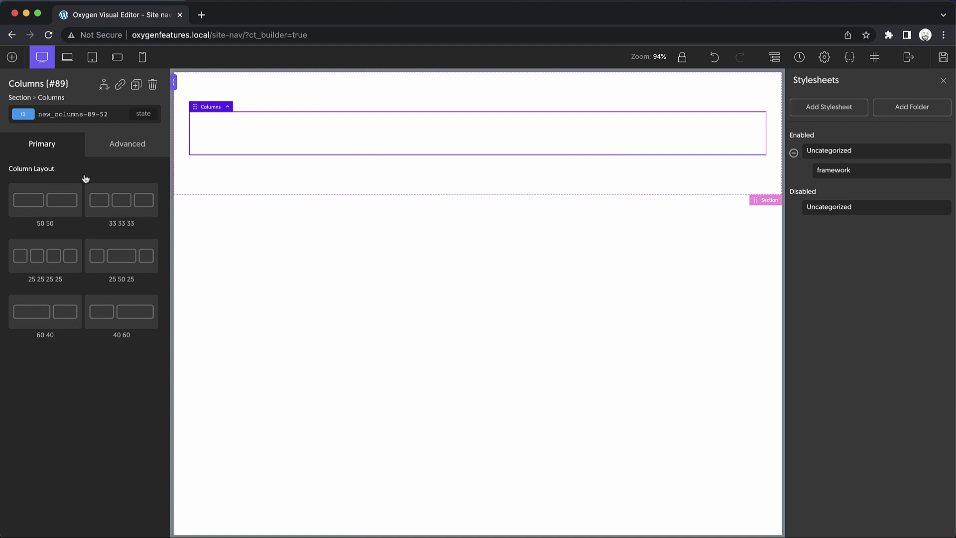
click(62, 204)
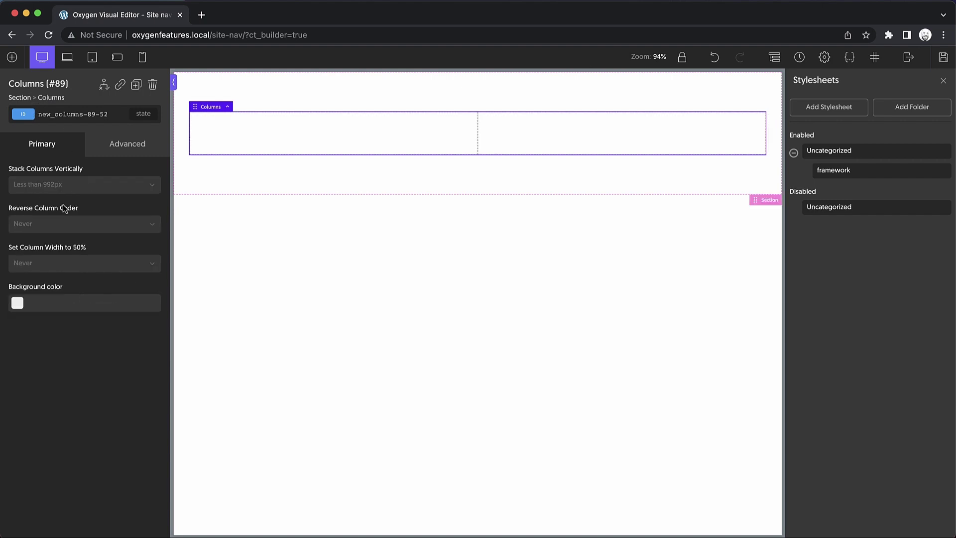
Step: Put an h2 Heading into the left column
click(238, 141)
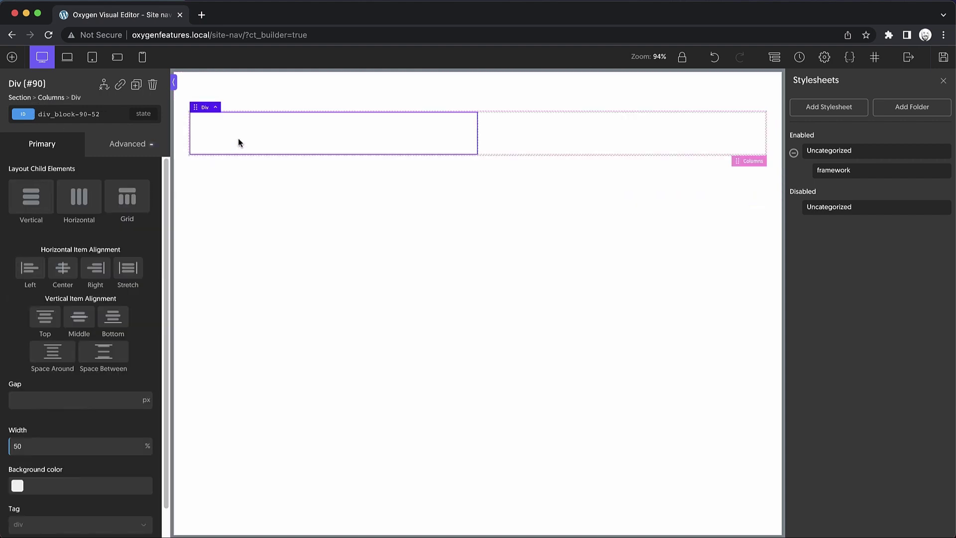
click(12, 56)
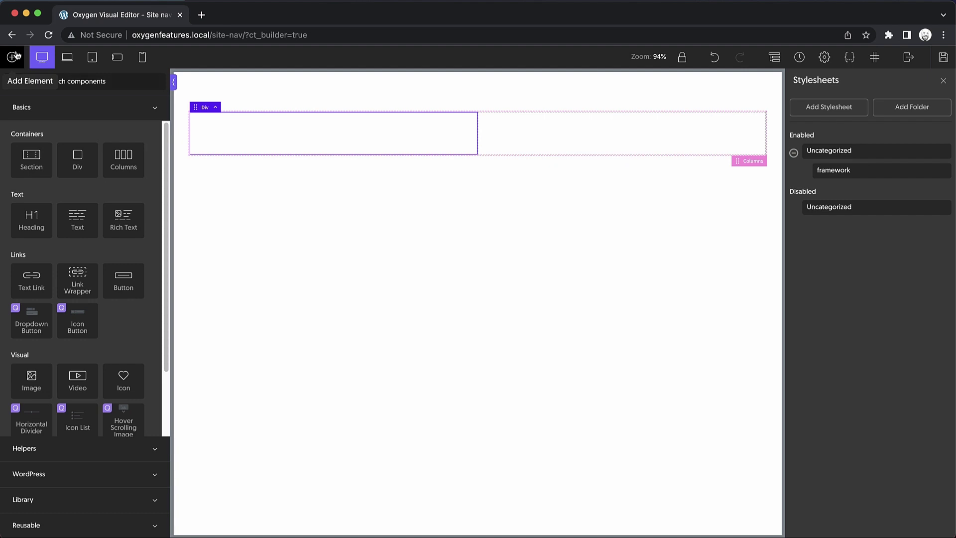
text(head)
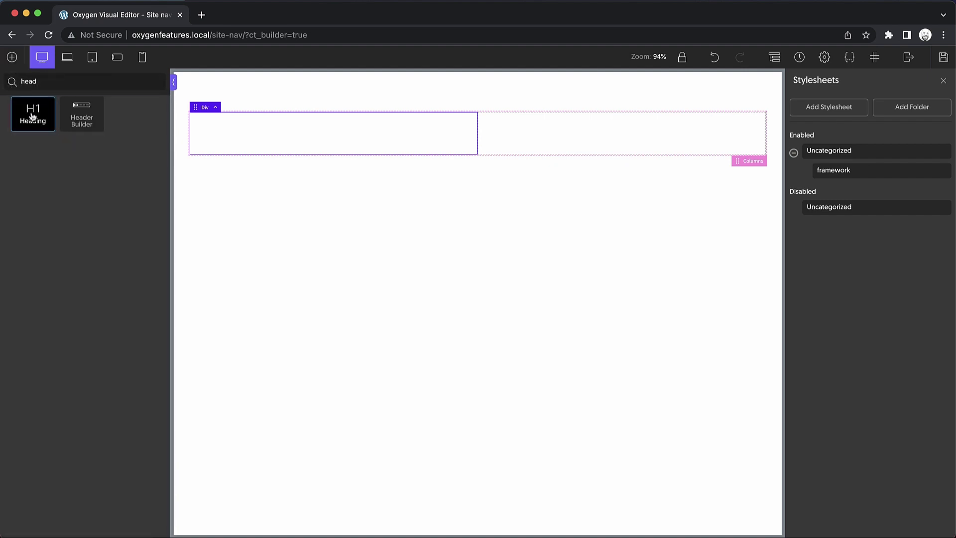
click(33, 116)
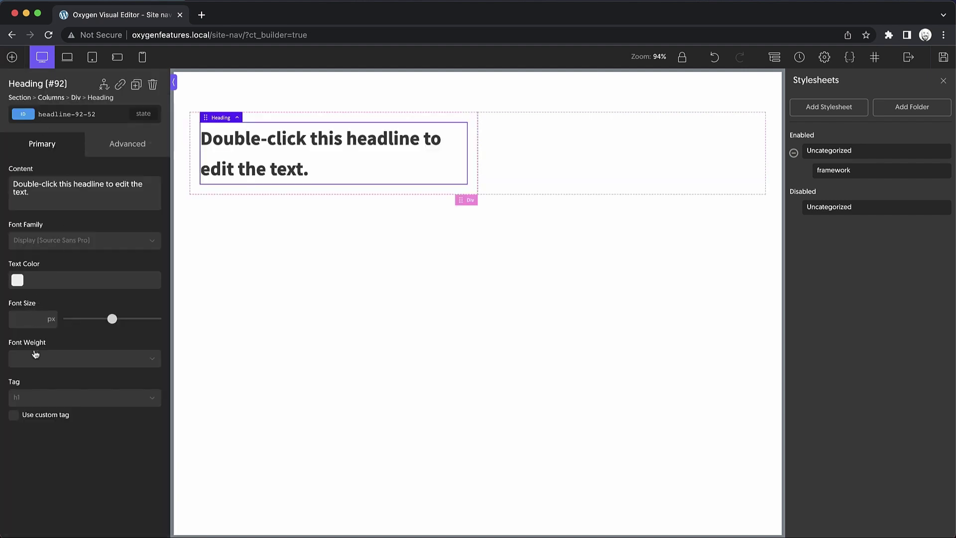
click(31, 398)
click(25, 428)
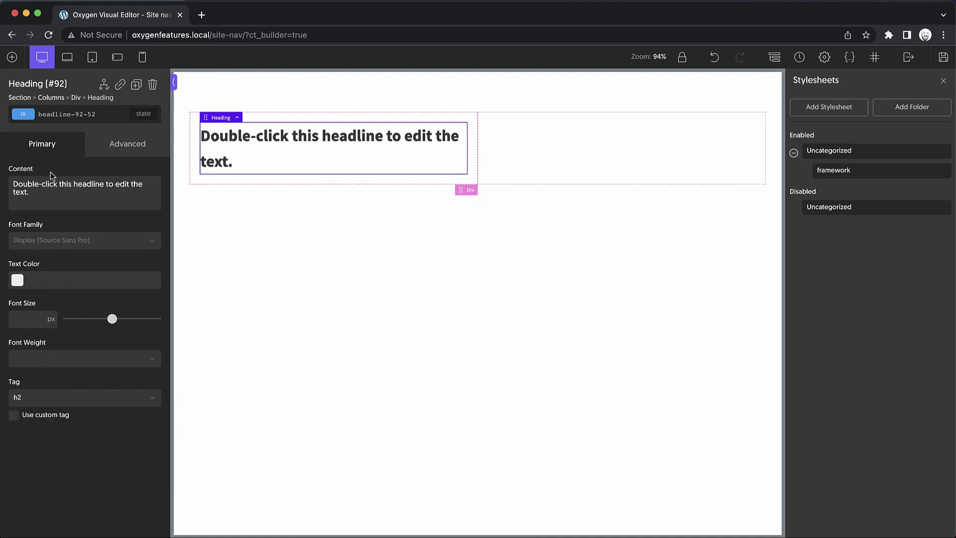
Step: Add a Text paragraph and a Link Wrapper below the heading
click(12, 56)
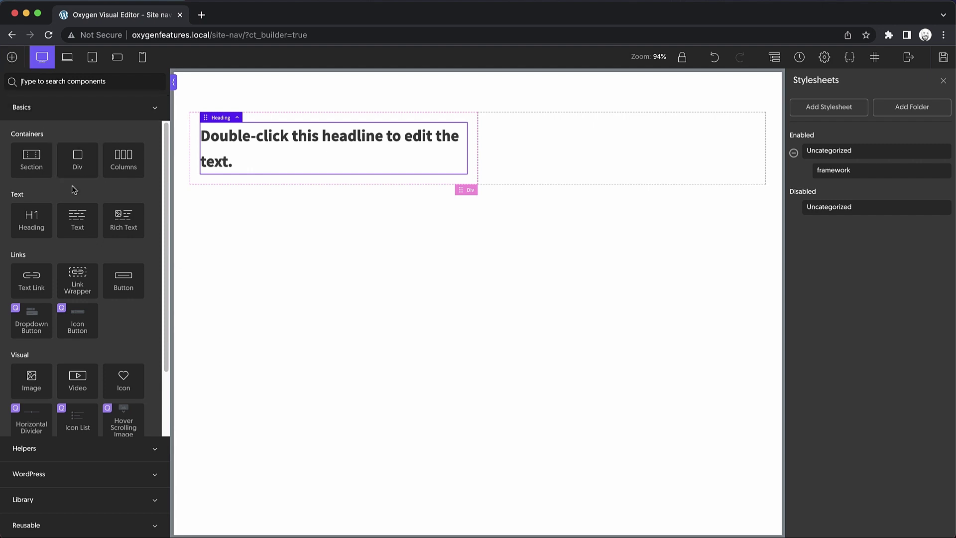
click(77, 219)
click(12, 57)
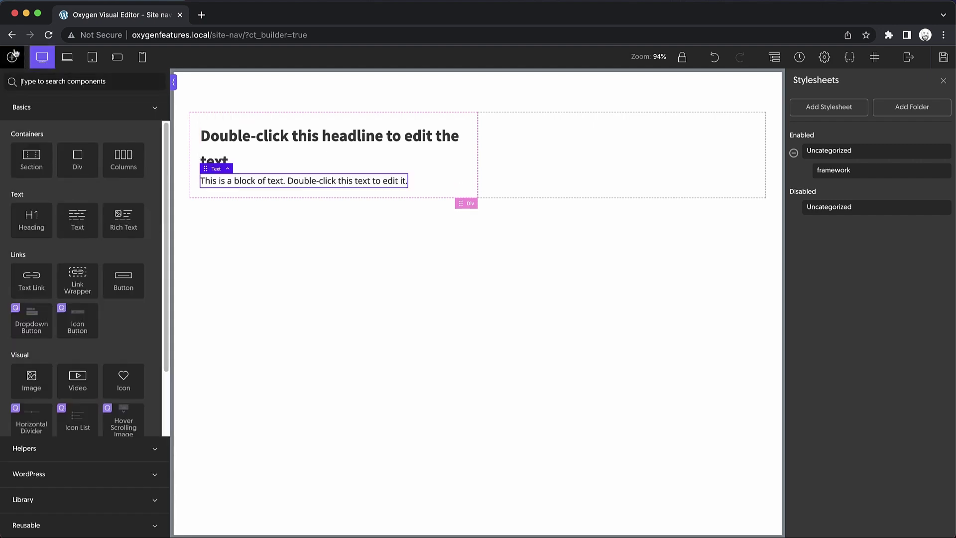
text(link)
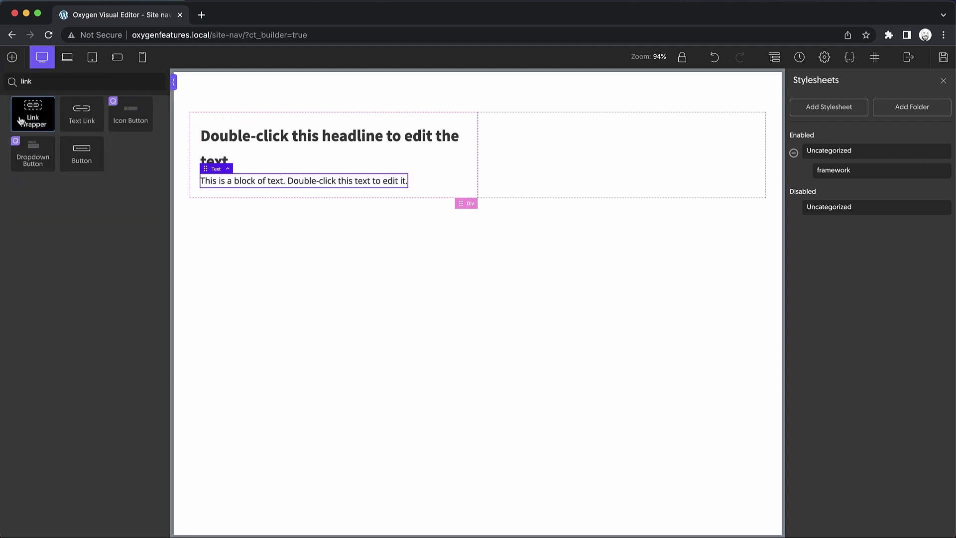
click(26, 124)
click(12, 57)
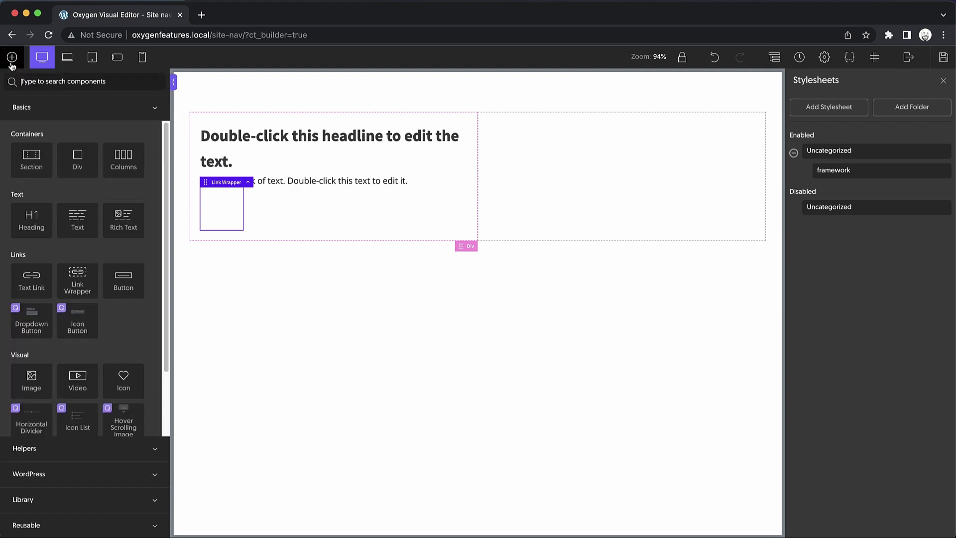
Step: Place a Text inside the link wrapper reading 'Edit the text'
text(text)
click(33, 115)
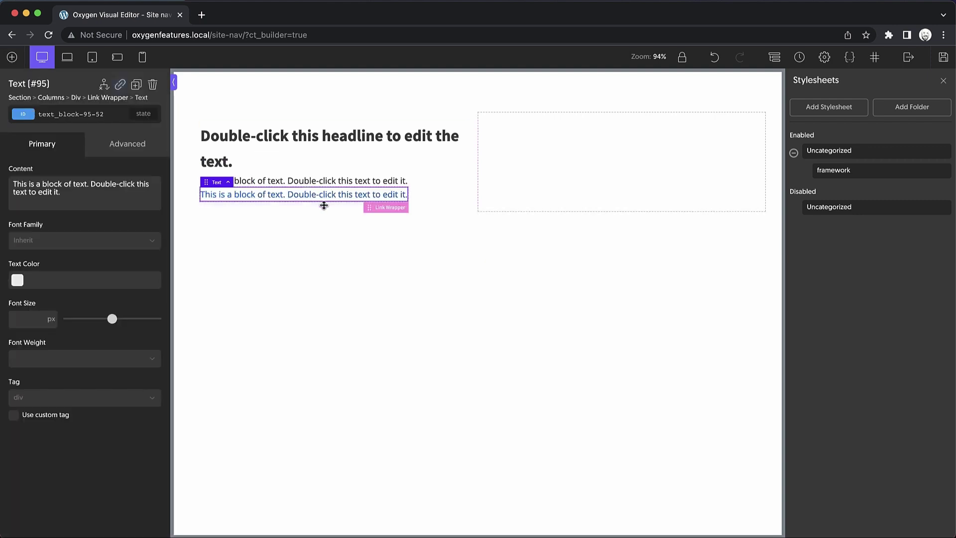
double_click(324, 199)
text(E)
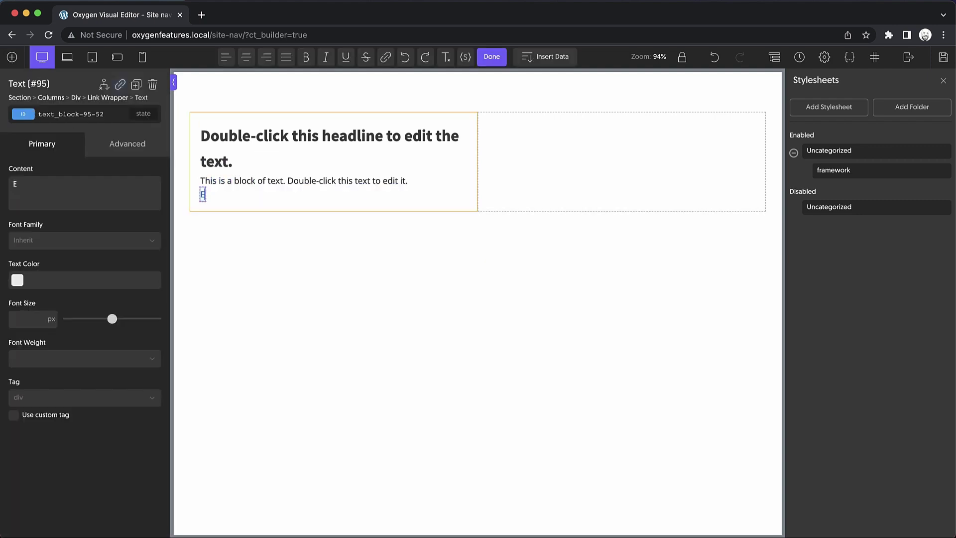
text(dit the text)
Step: Change the heading to 'Oxygen 4.5' and the paragraph to 'This is really great.'
double_click(324, 144)
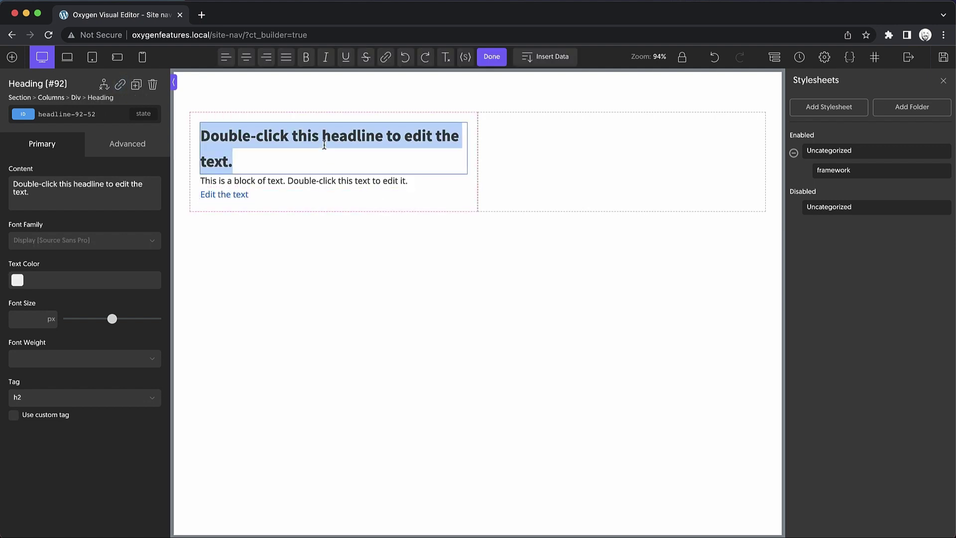
text(Oxygen 4.5)
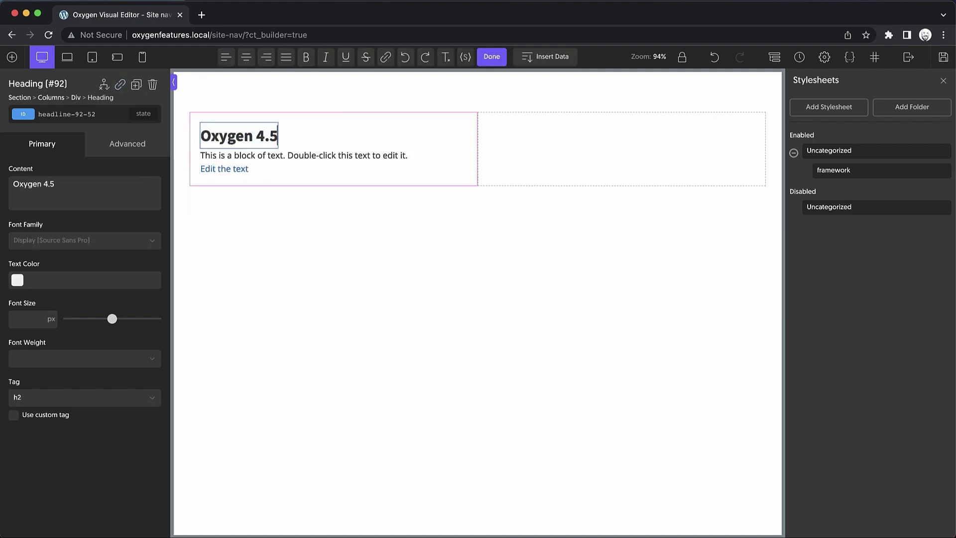
double_click(333, 158)
text(This is)
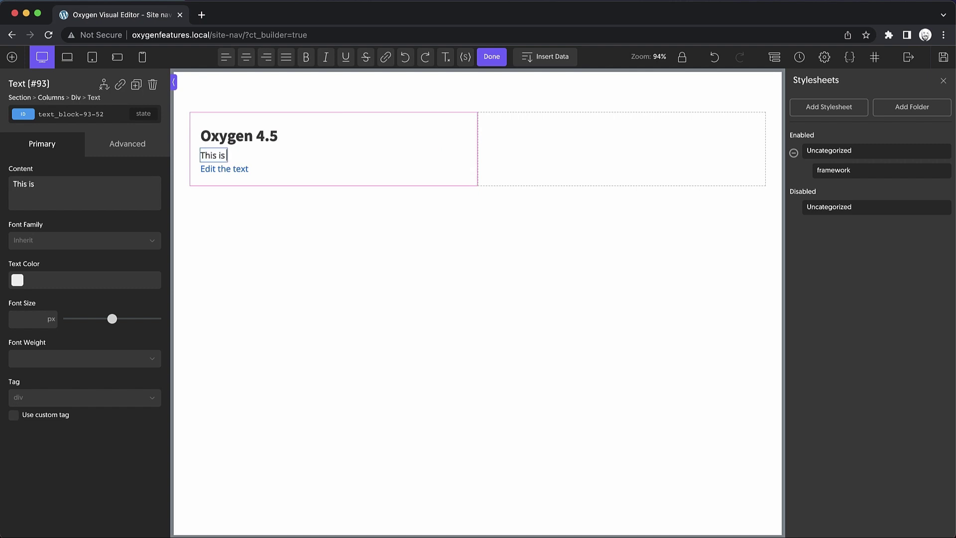
text( really great.)
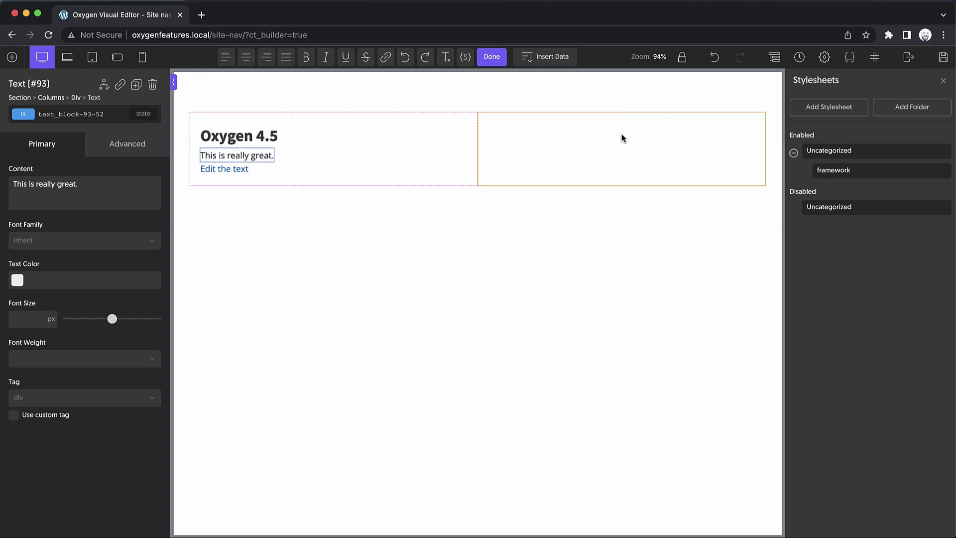
Step: Insert an Image element with a 1600 × 900 placeholder into the right column
click(620, 136)
click(12, 57)
text(image)
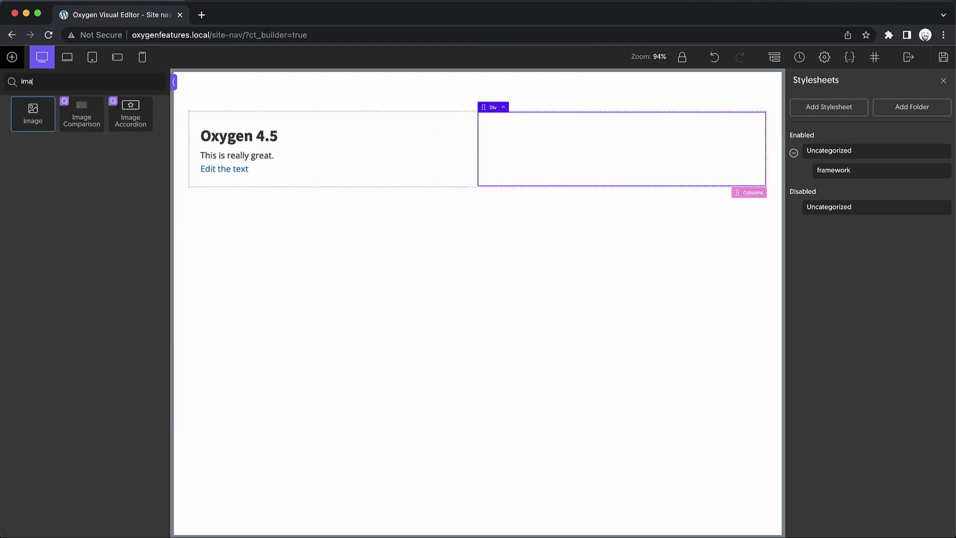
click(33, 114)
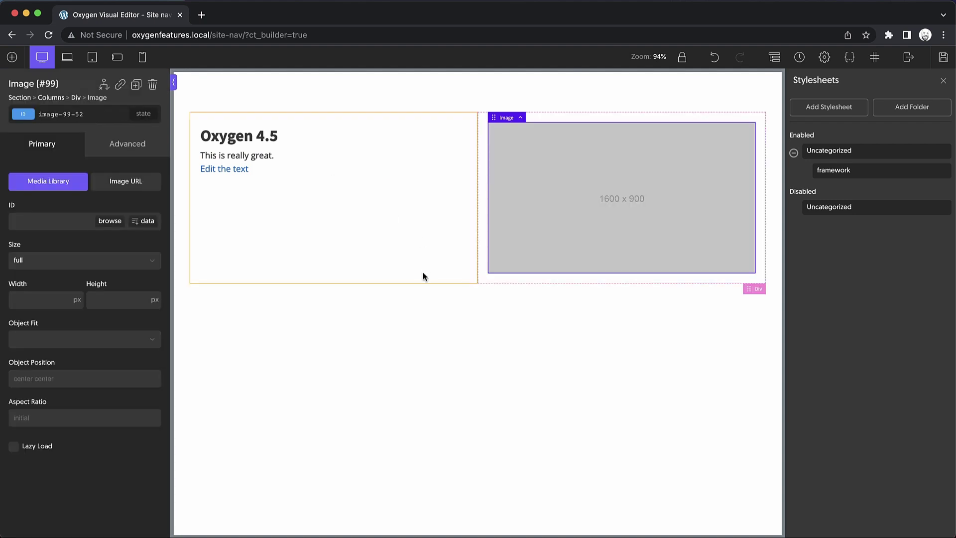
click(404, 304)
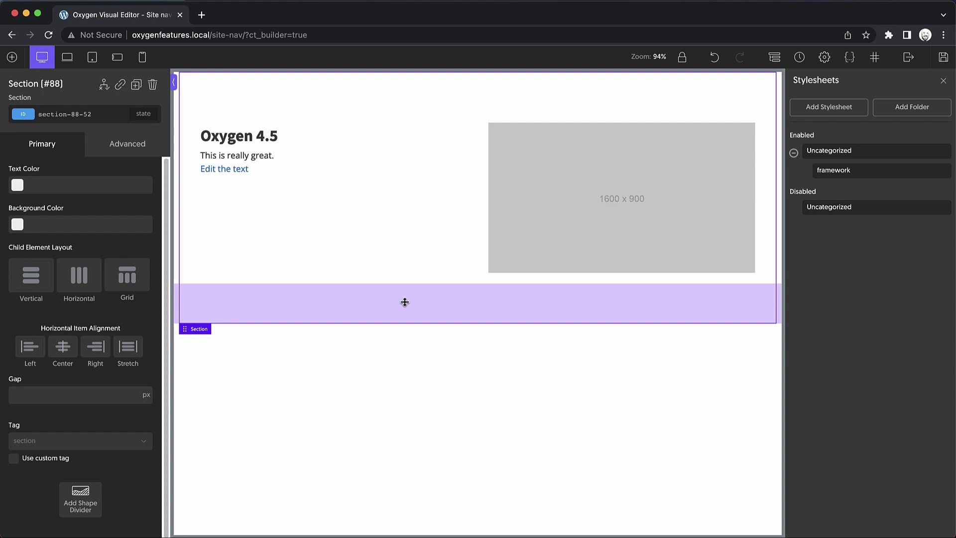
Step: Expand 'section>columns>[div>heading+text+link-wrapper>text]+div>image' into a second two-column section
key(super+shift+a)
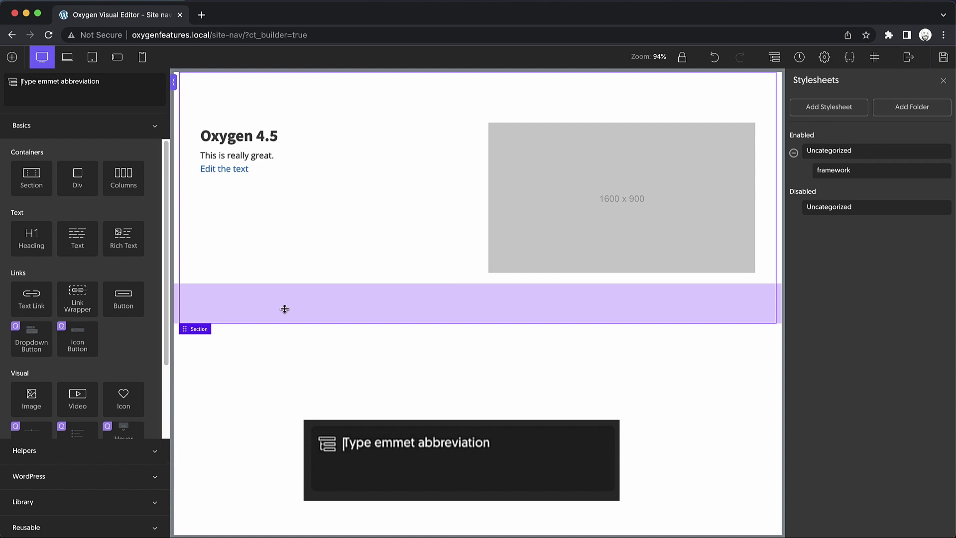
text(sectio)
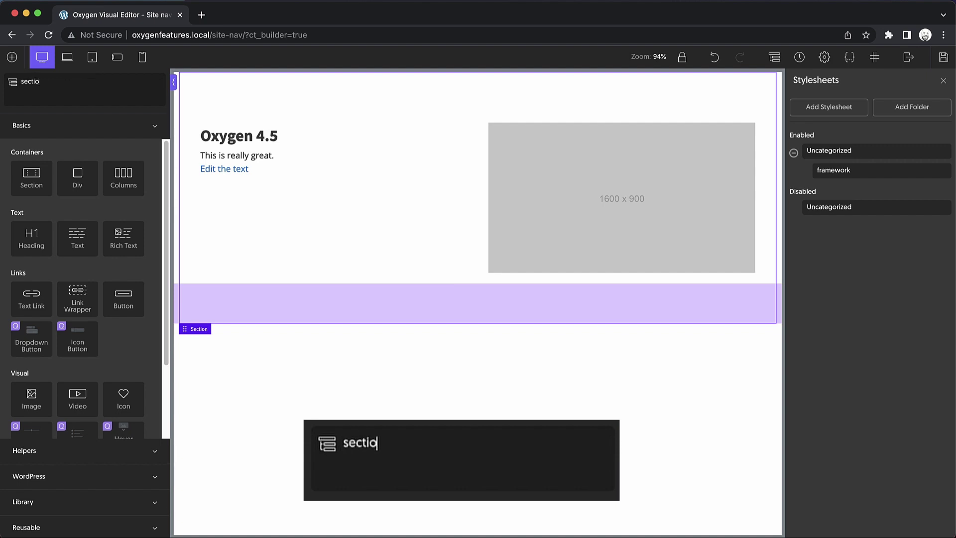
text(n>columns)
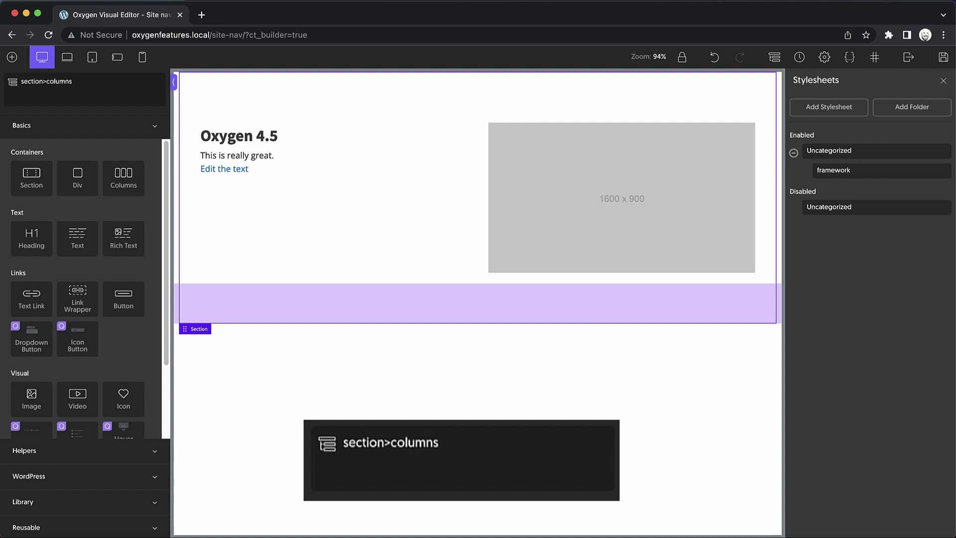
text(>[])
key(Left)
text(div>)
text(heading+)
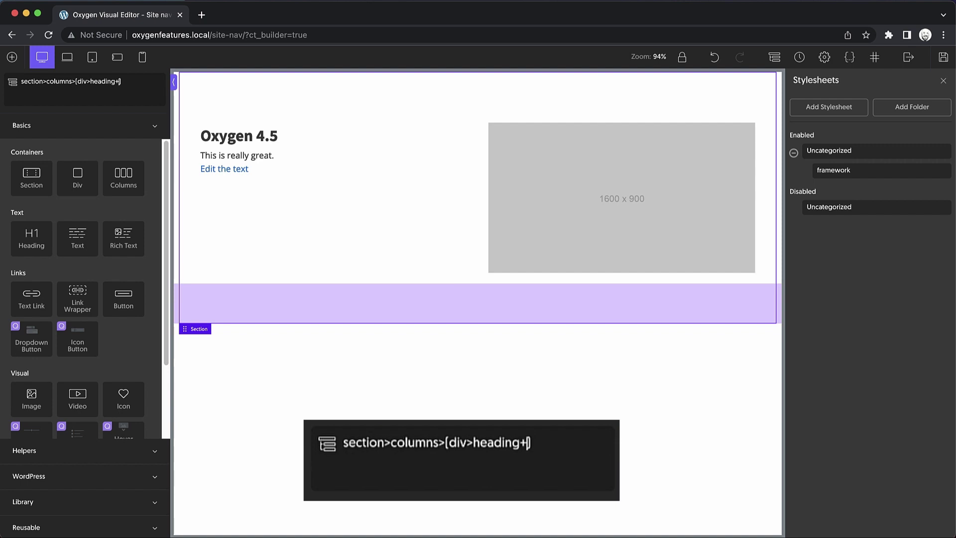
text(text+lin)
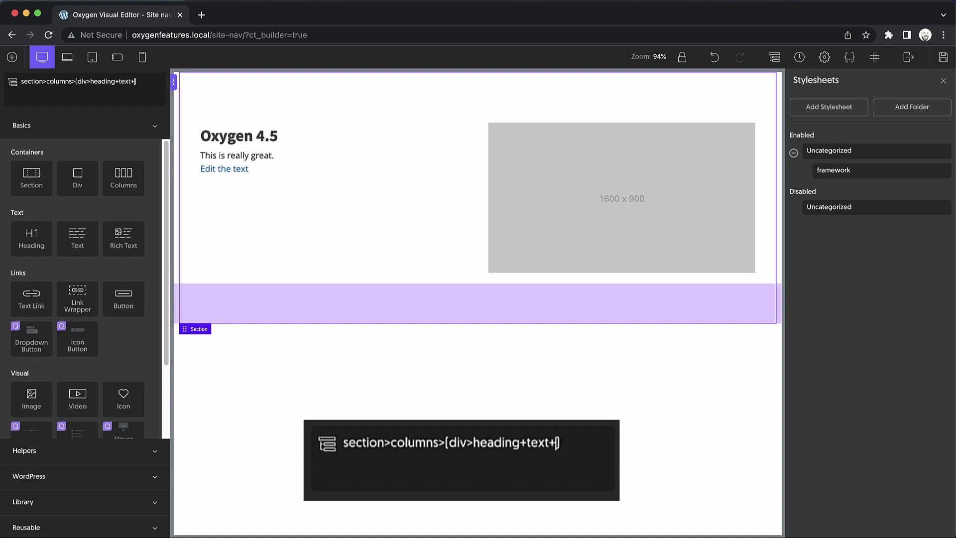
text(k-wrapper)
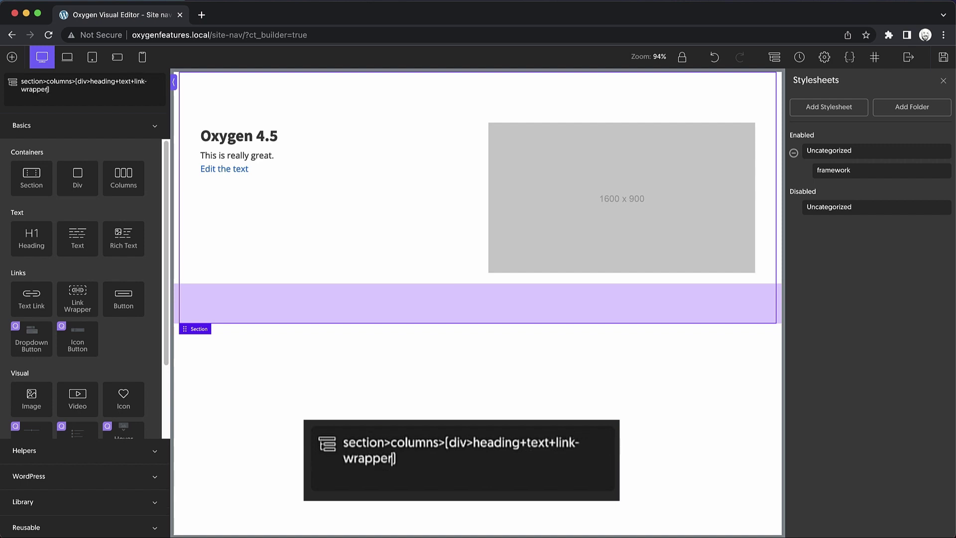
text(>)
text(text)
text(+)
text(div)
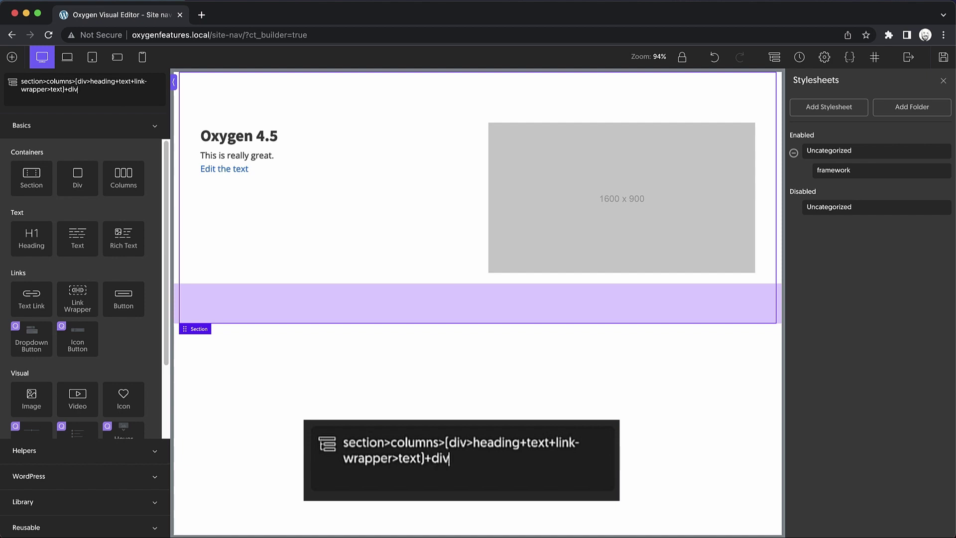
text(>image)
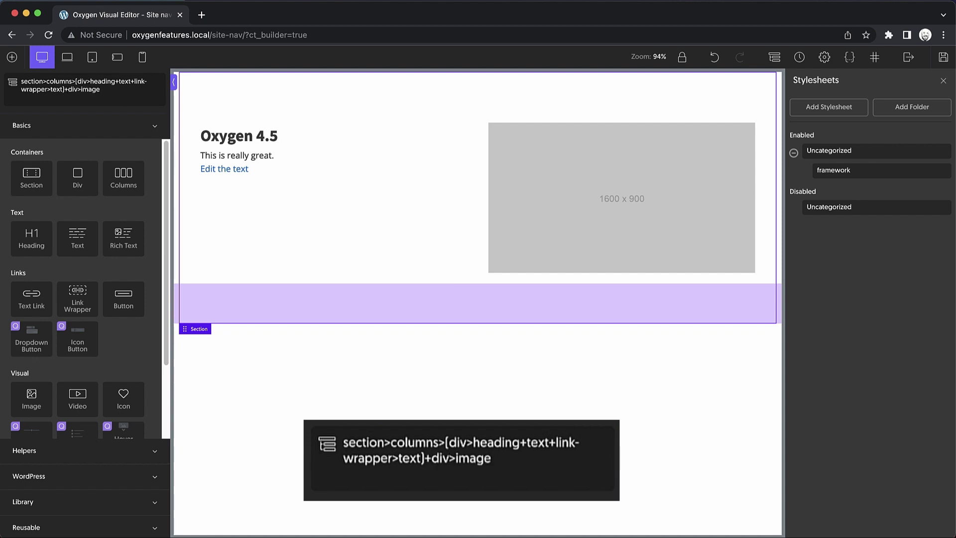
key(Return)
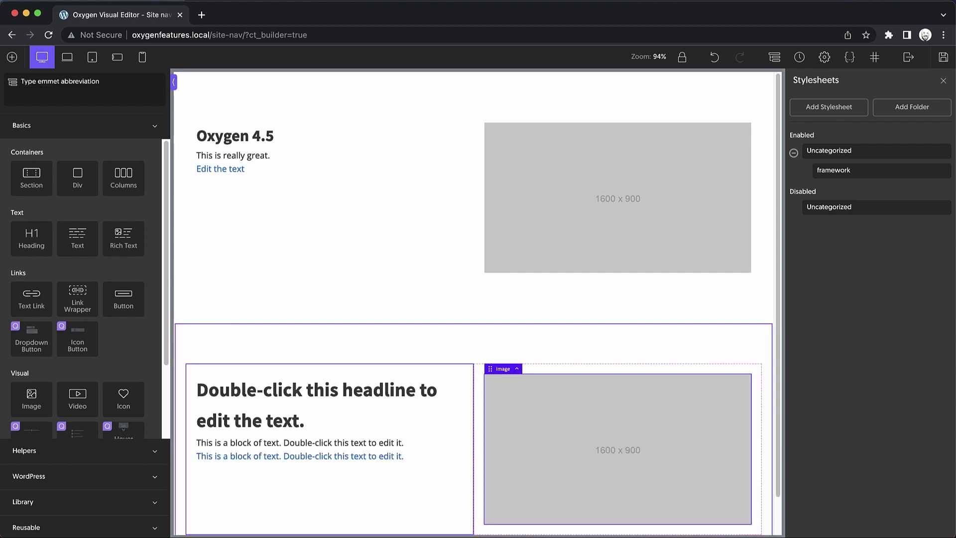
scroll(379, 321, down, 2)
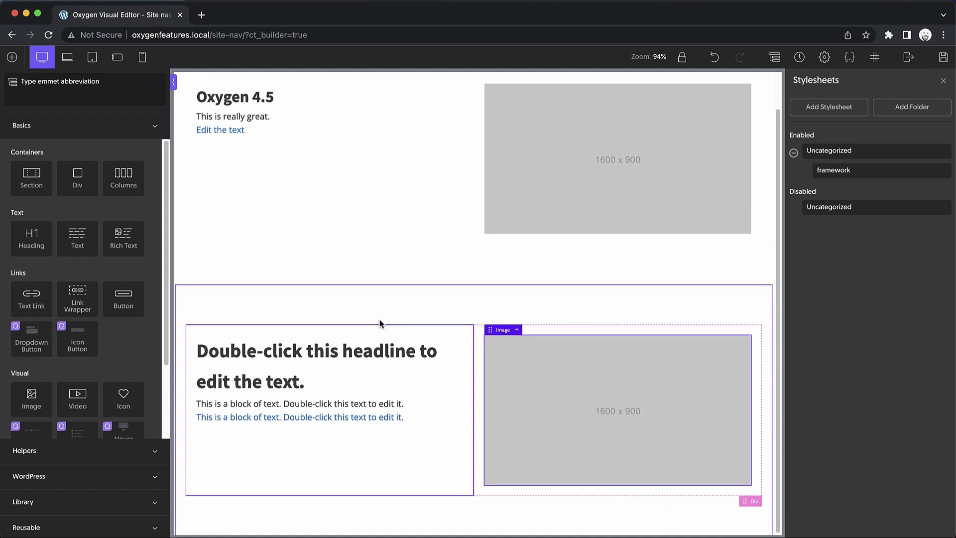
scroll(385, 317, up, 1)
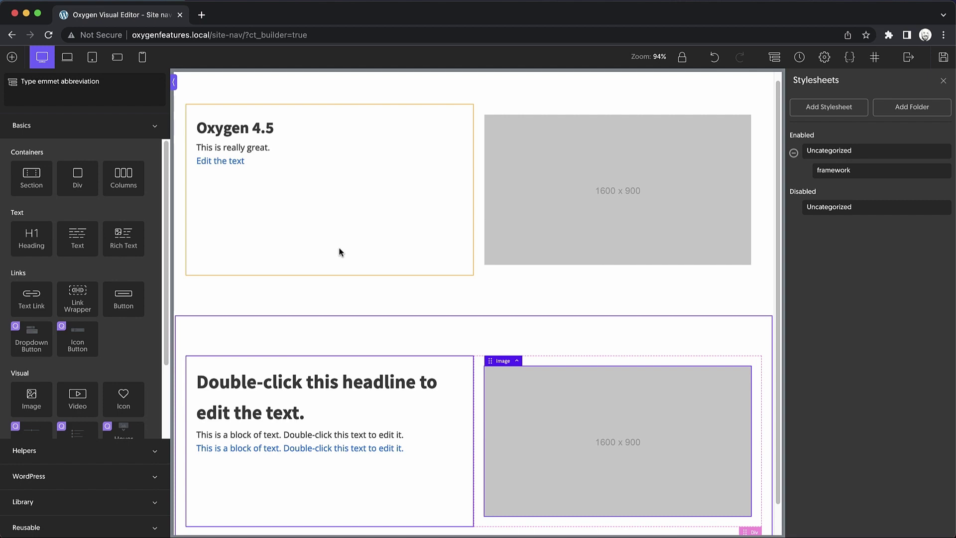
scroll(339, 252, down, 1)
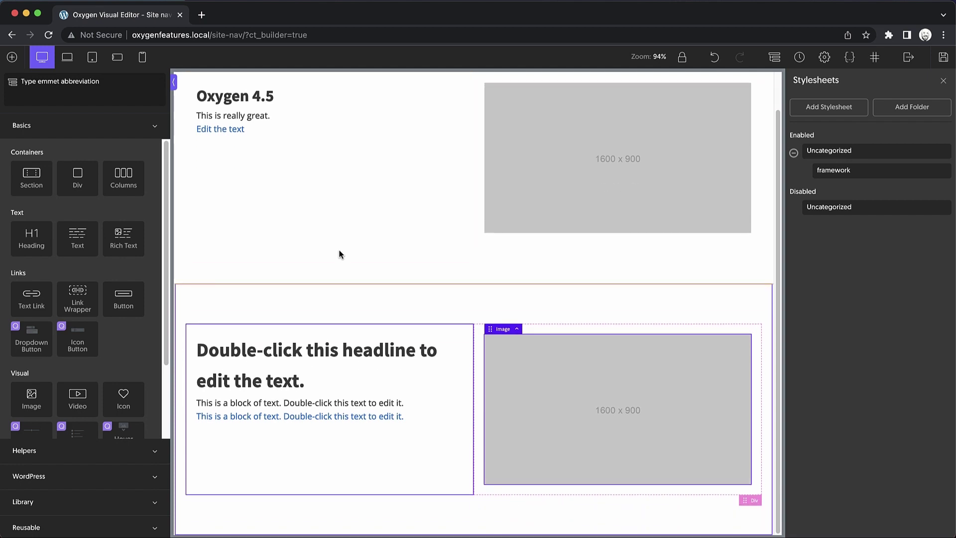
click(225, 521)
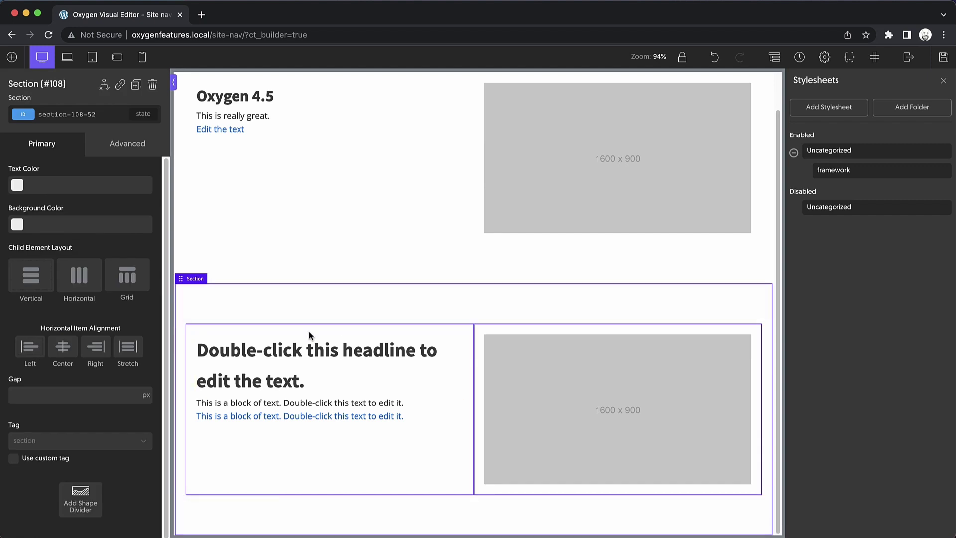
scroll(284, 203, up, 1)
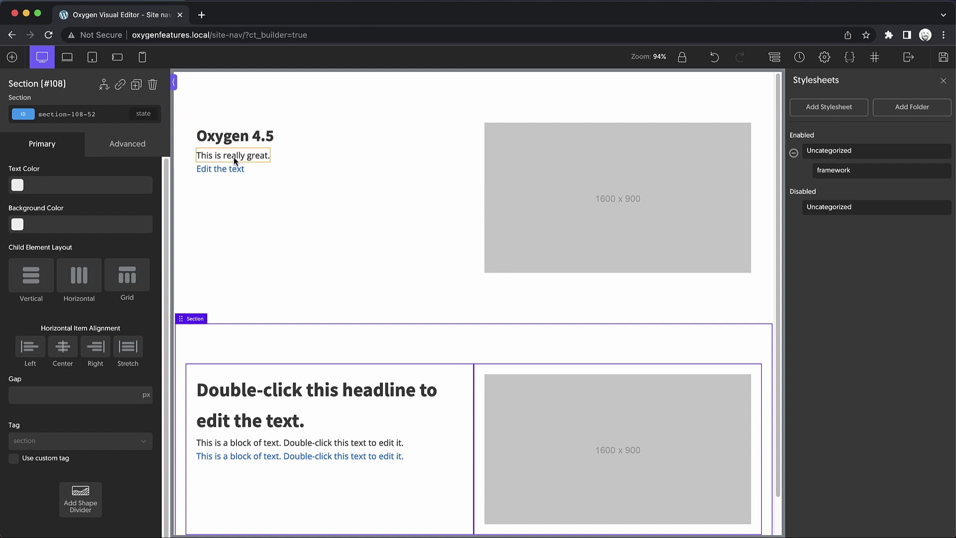
scroll(285, 212, down, 1)
scroll(285, 212, down, 1)
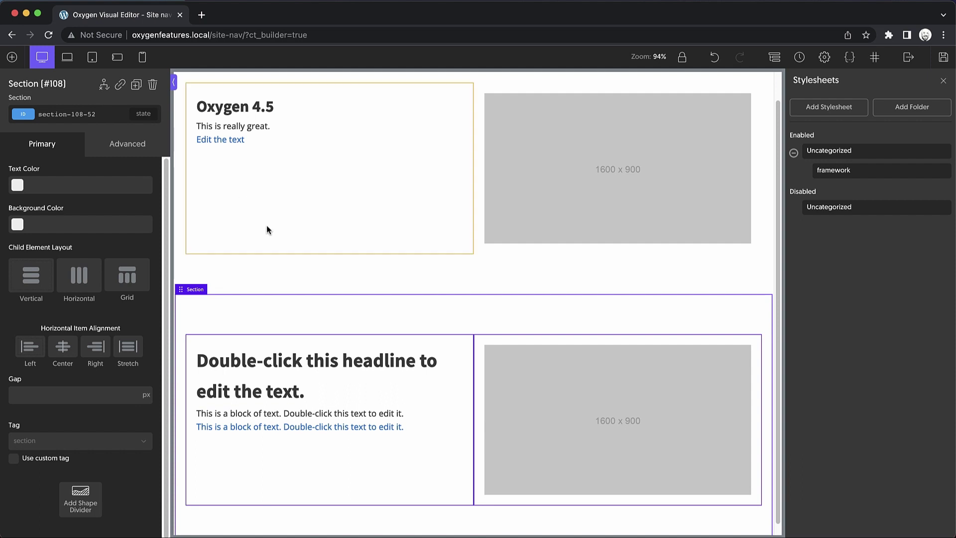
Step: Expand an Emmet abbreviation into a two-column section: h2 'Oxygen 4.5', 'This is really great.', 'Edit the text' link, image
key(super+shift+a)
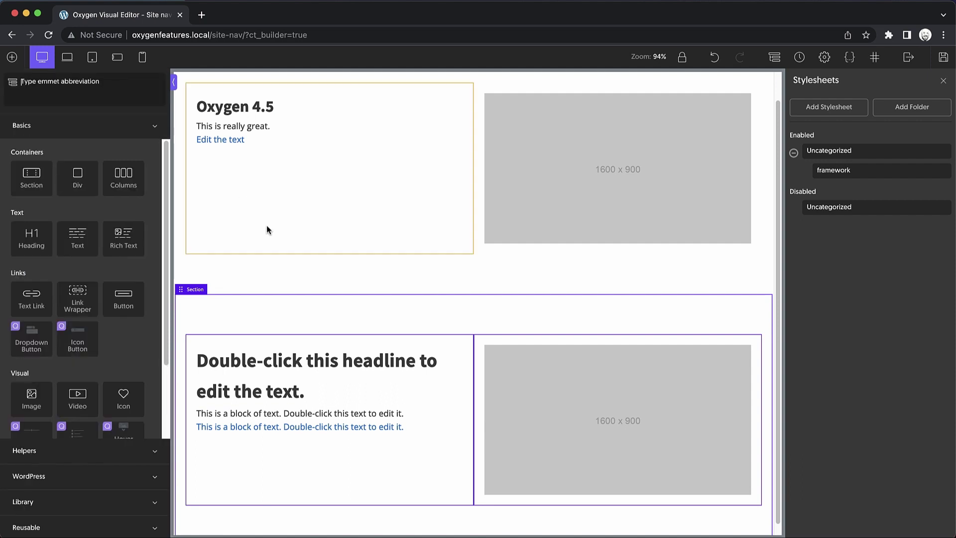
text(section)
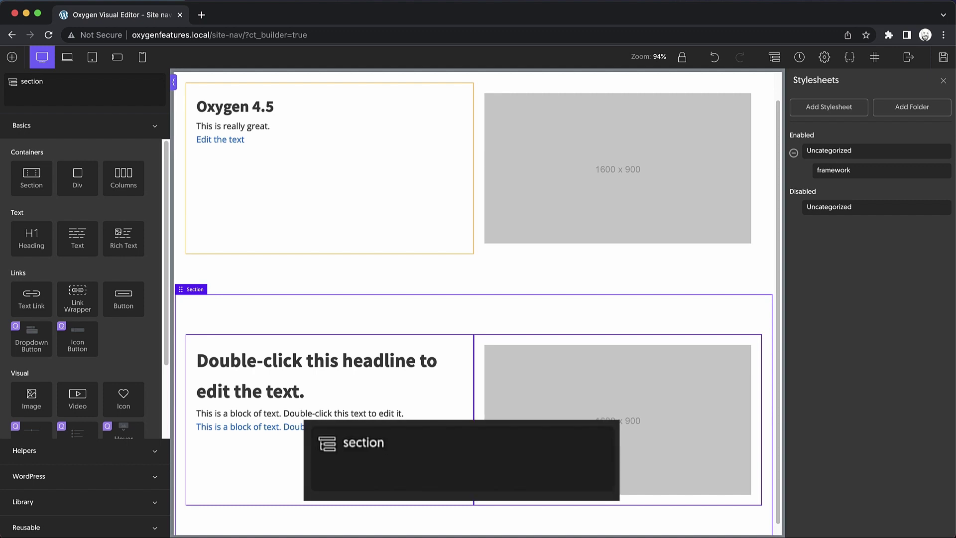
text(>columns>()
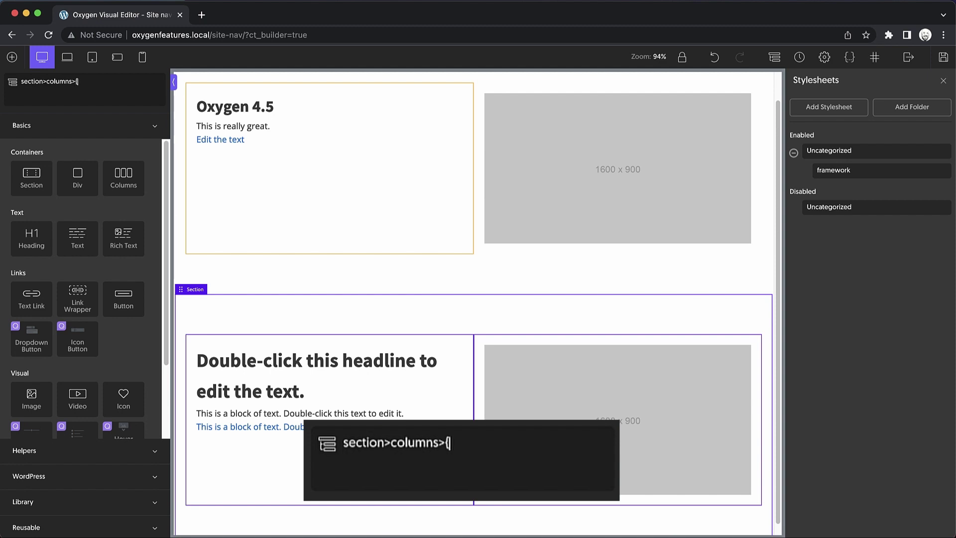
text())
text(div>hea)
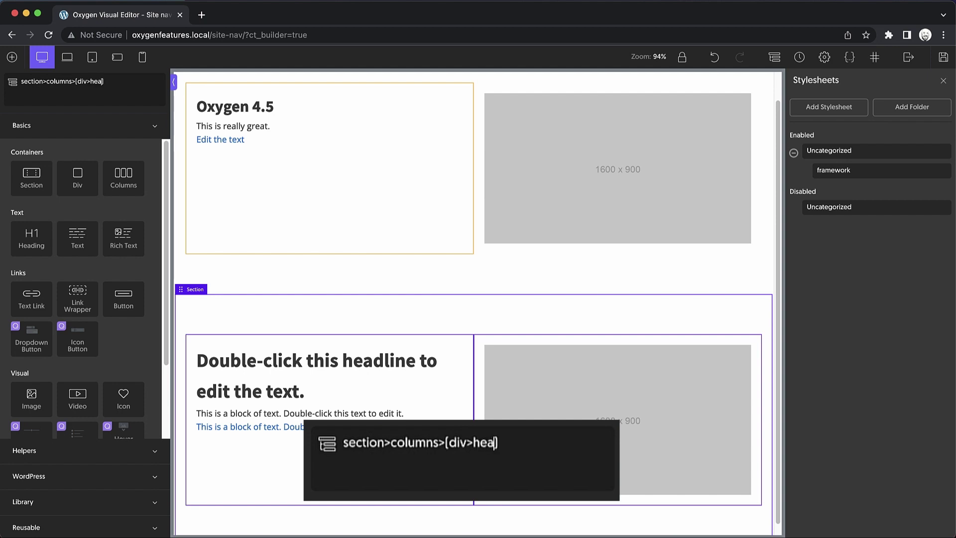
text(ding)
key(BackSpace)
key(BackSpace)
key(BackSpace)
key(BackSpace)
key(BackSpace)
key(BackSpace)
text(2)
text({})
text(Oxygen 4.5)
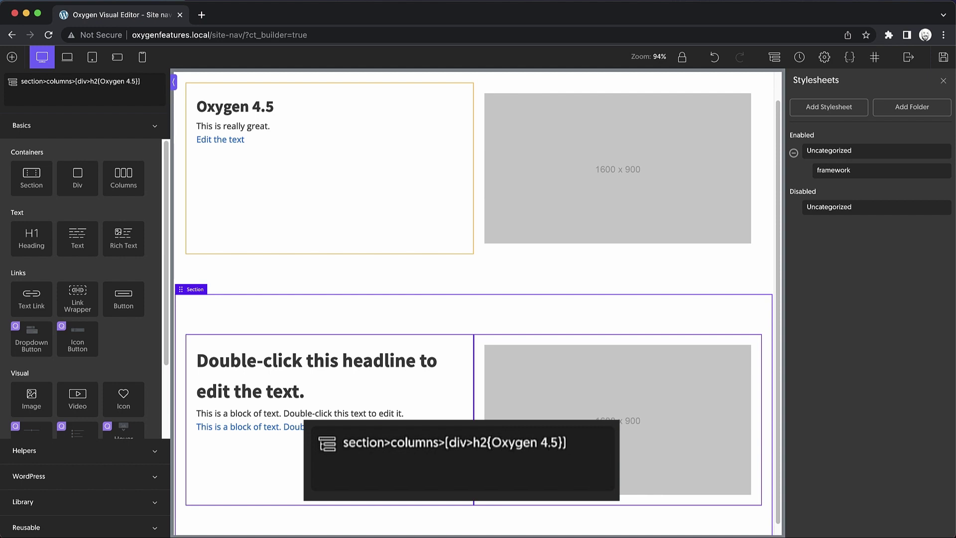
text(+tex)
text(t{This is really)
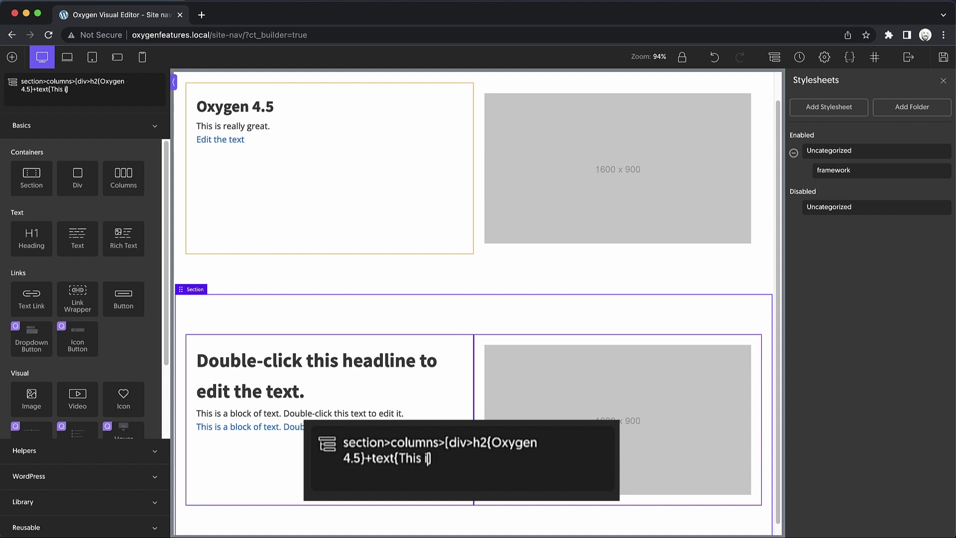
text( great)
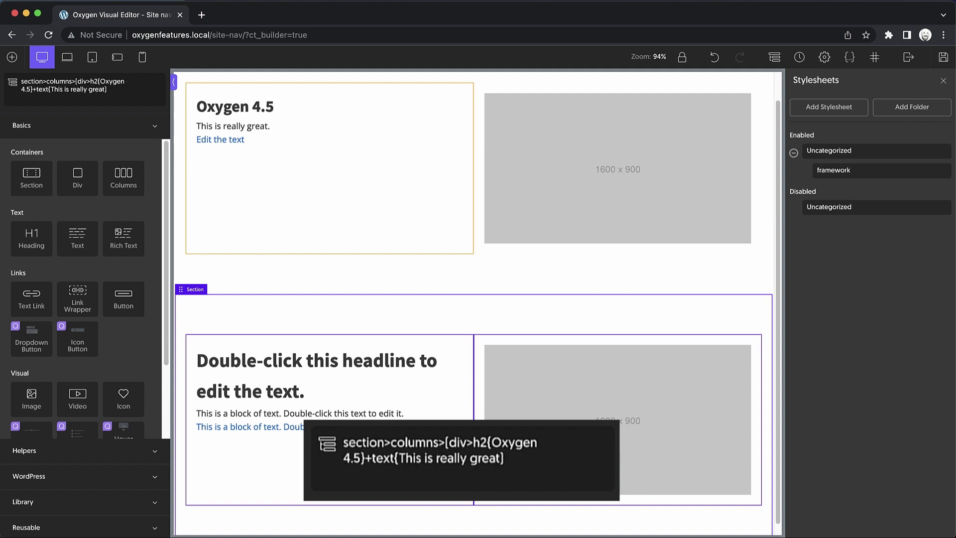
text(.}))
text(+)
text(link-wrapper>)
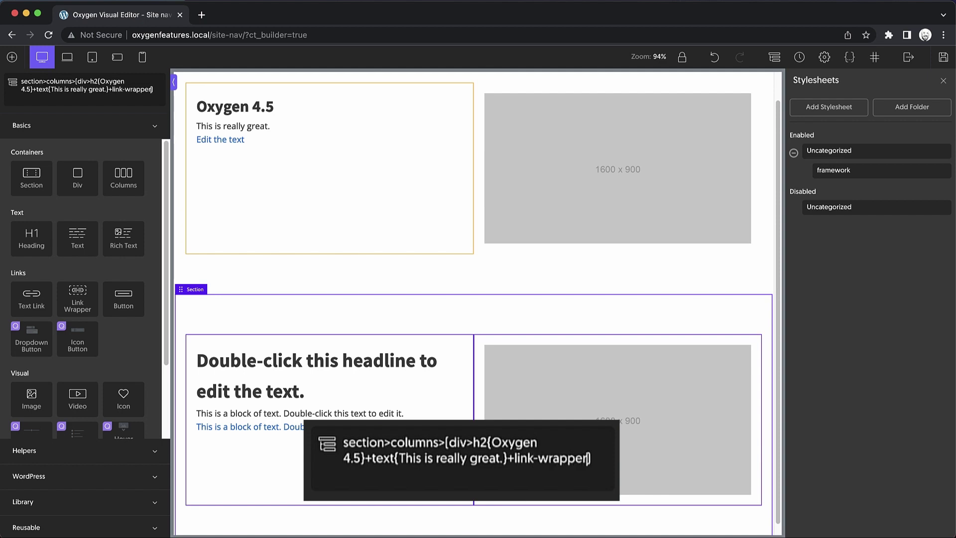
text(text{})
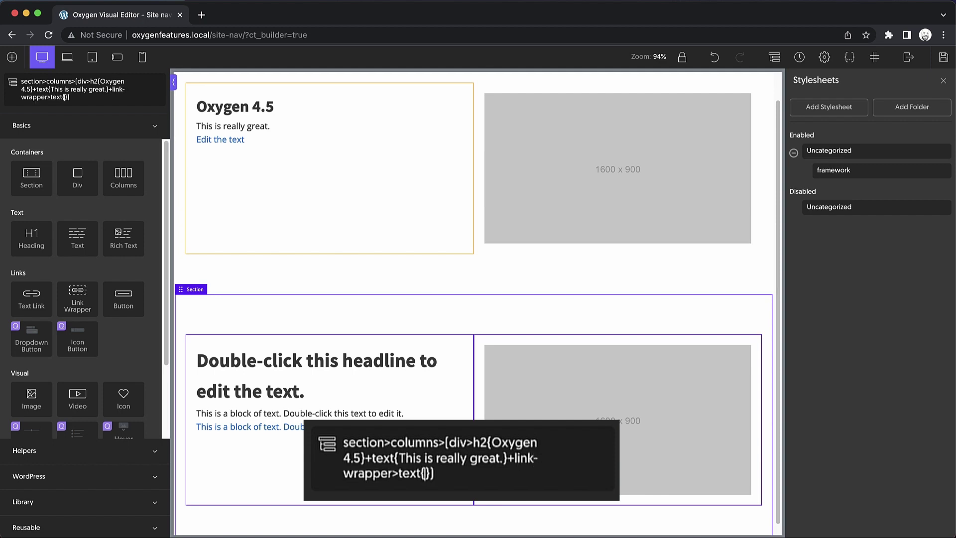
text(Edit the text)
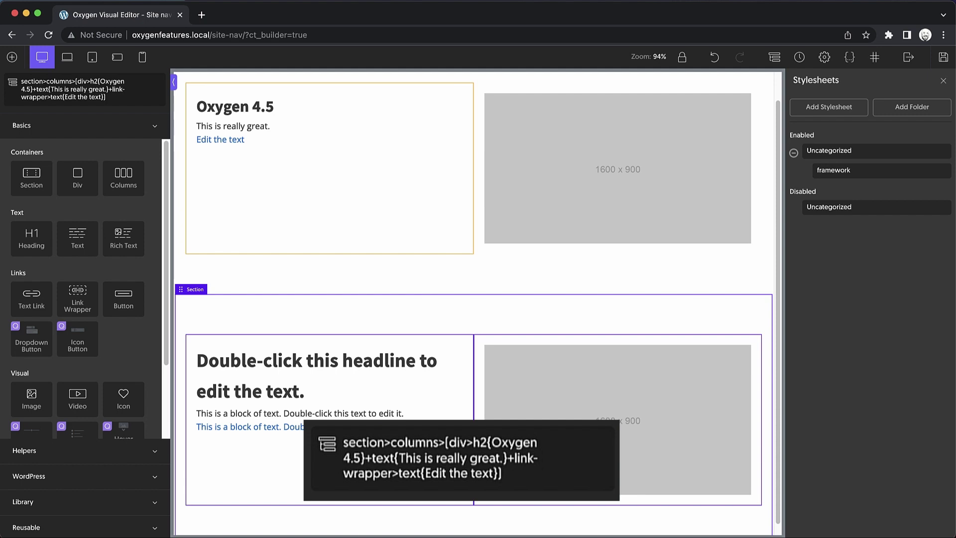
text(+div>image)
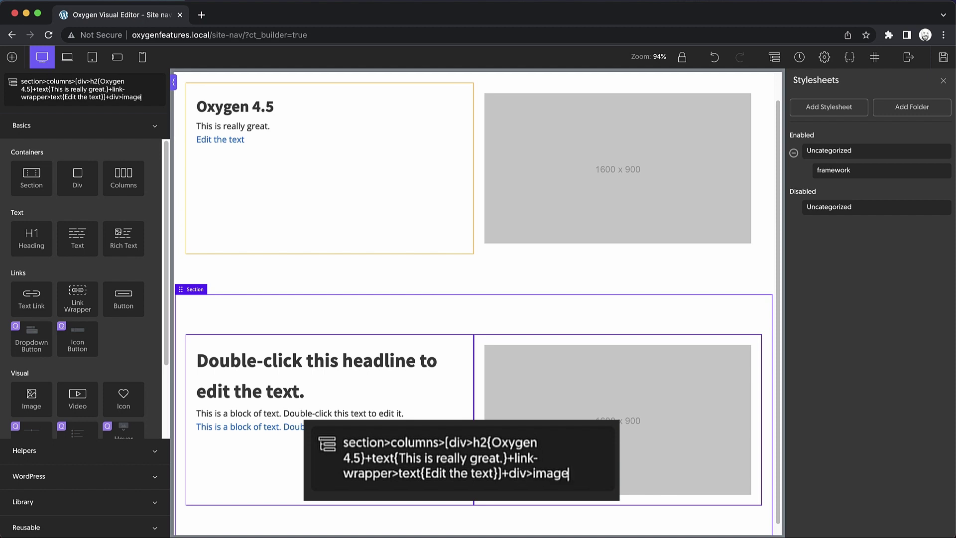
key(Return)
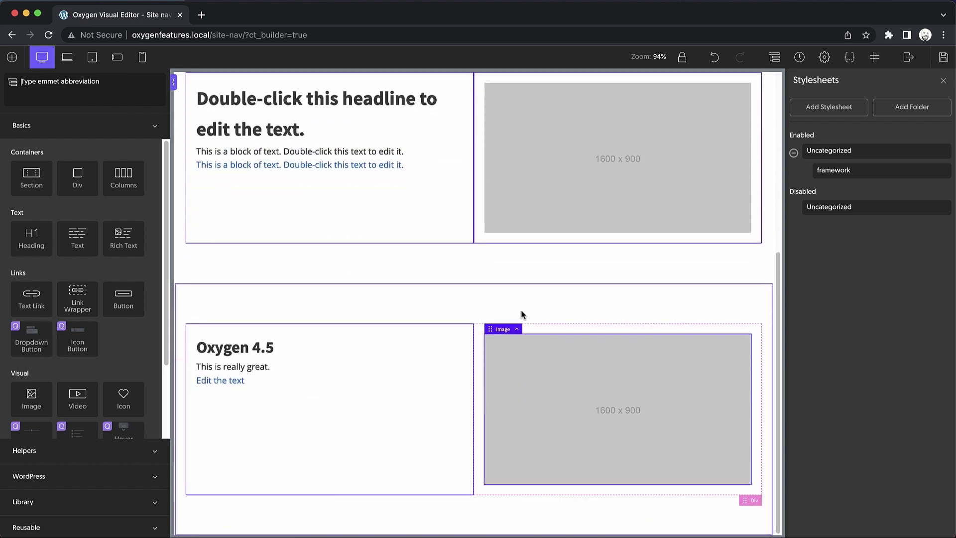
Step: Check the new Oxygen 4.5 section's heading, text and link, then move it above the placeholder section
click(244, 355)
click(248, 369)
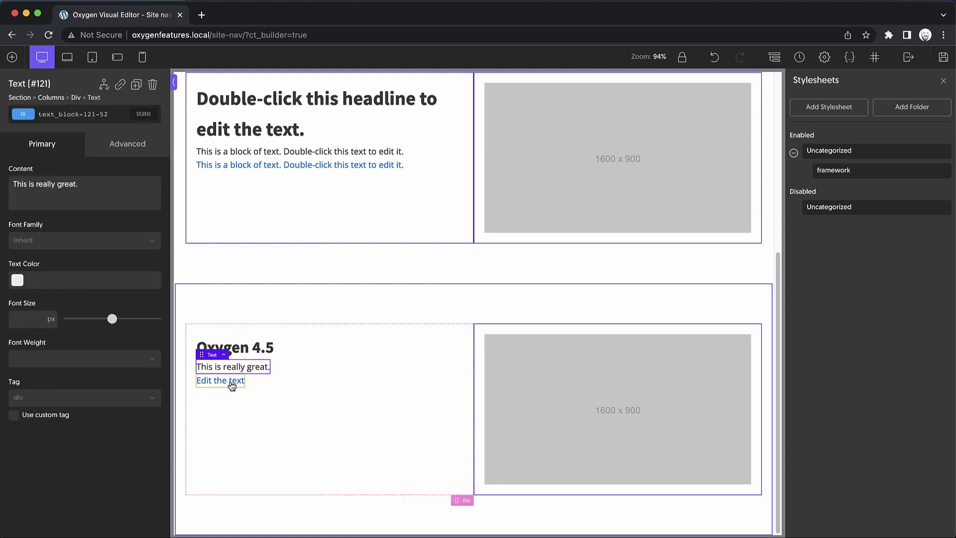
click(230, 382)
click(356, 297)
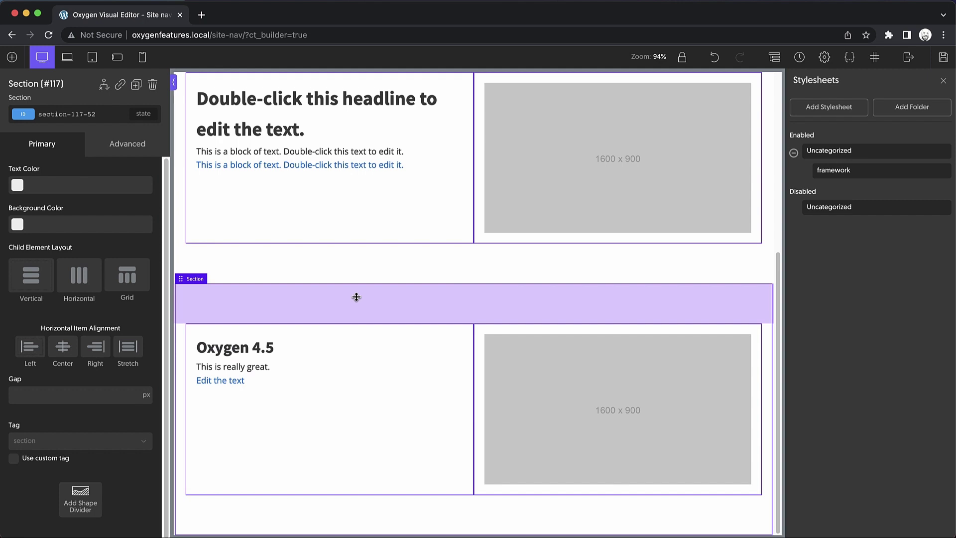
drag(356, 297, 356, 295)
scroll(356, 297, up, 2)
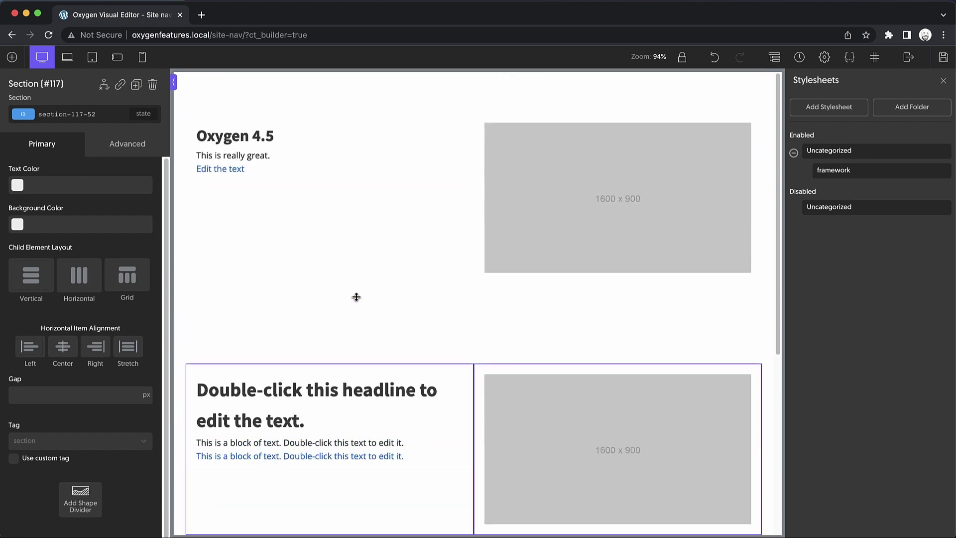
click(282, 300)
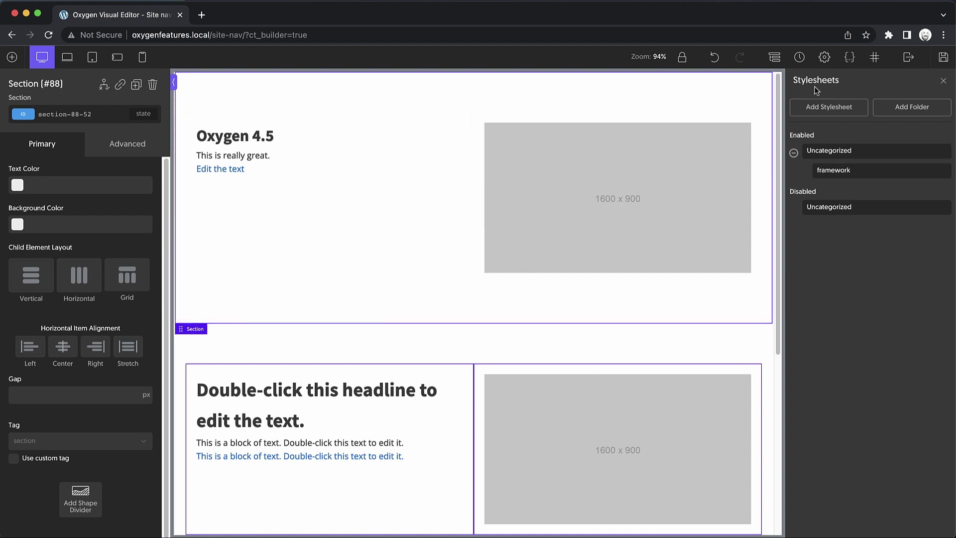
Step: Delete Sections #108 and #117 in the Structure panel, then select the hero section
click(774, 57)
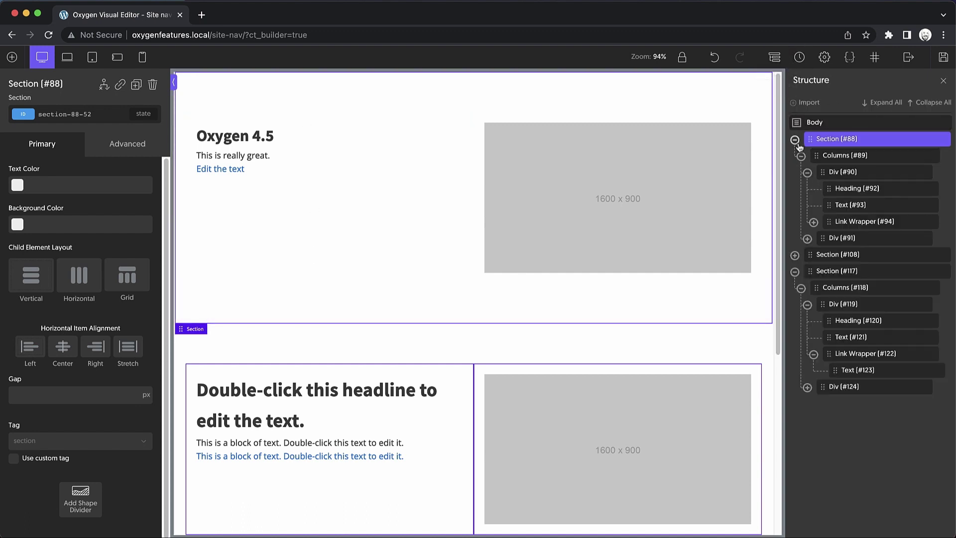
click(795, 272)
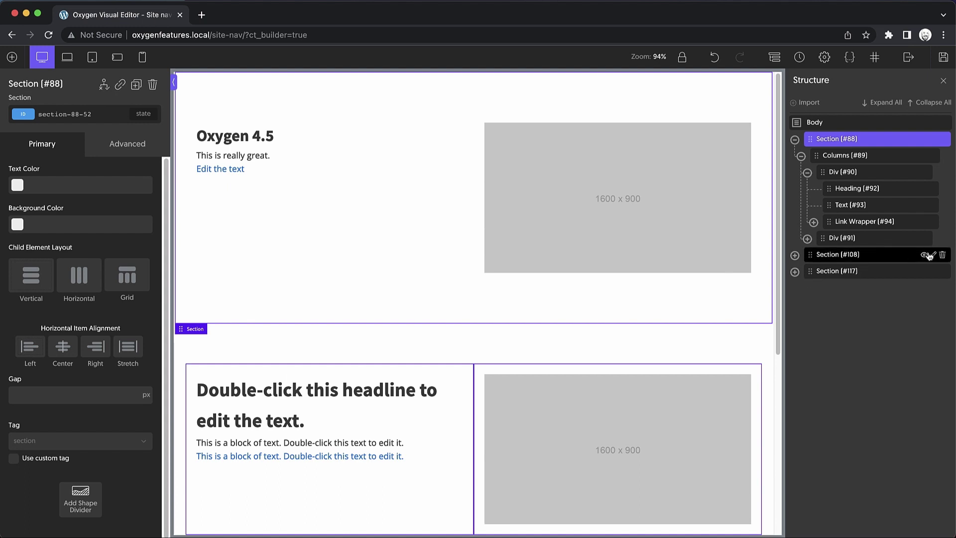
click(944, 256)
click(944, 258)
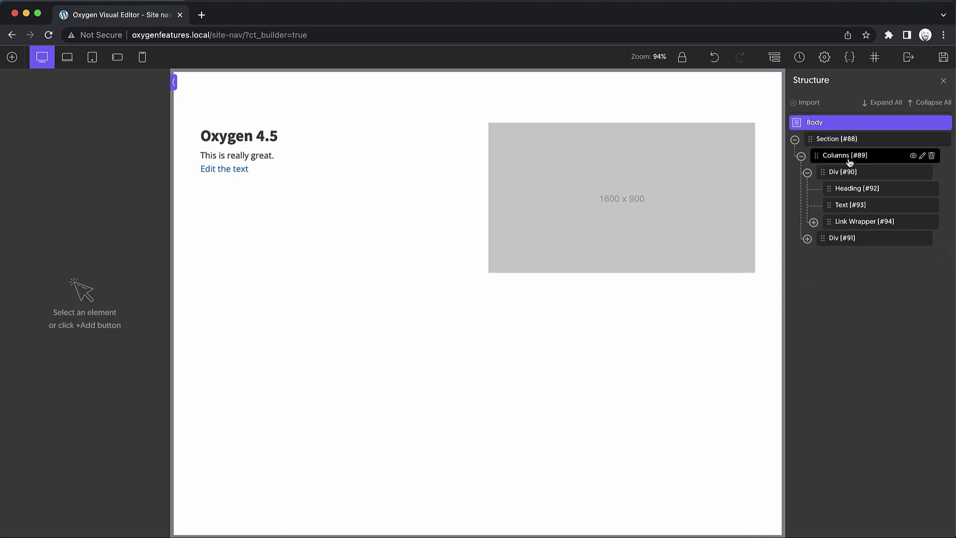
click(320, 312)
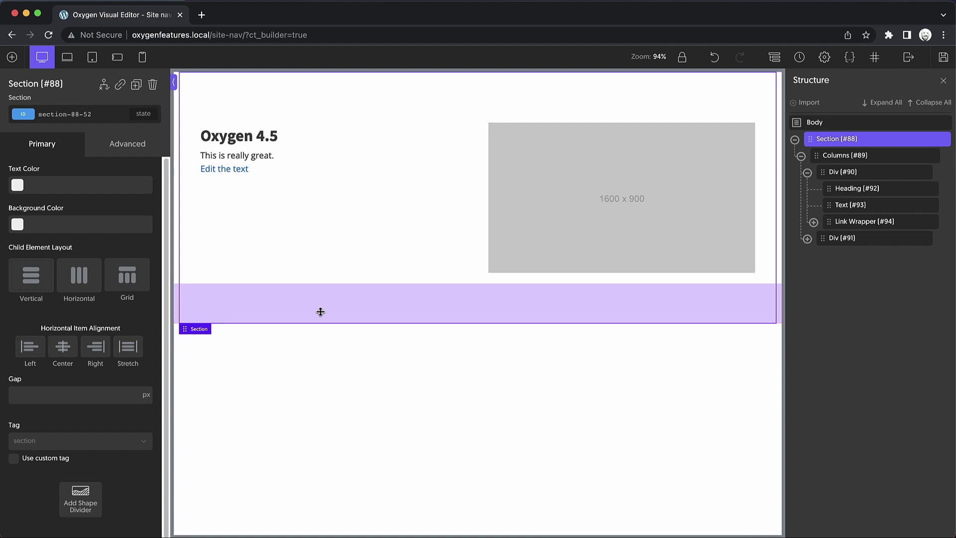
Step: Expand section.neutral-bg with a card (h2 'Oxygen 4.5', sentence, 'Click Here Now' button) beside an image
click(12, 57)
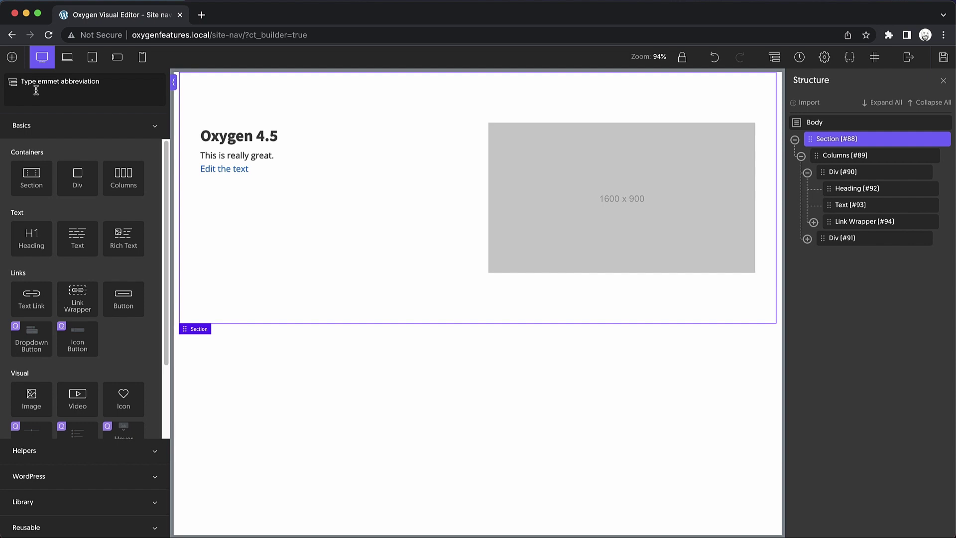
text(section)
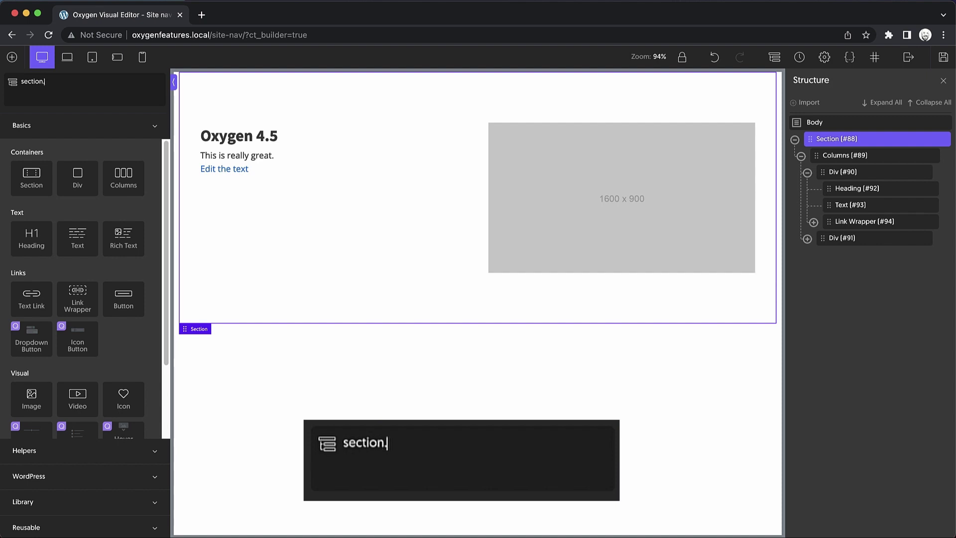
text(.neutral-bg)
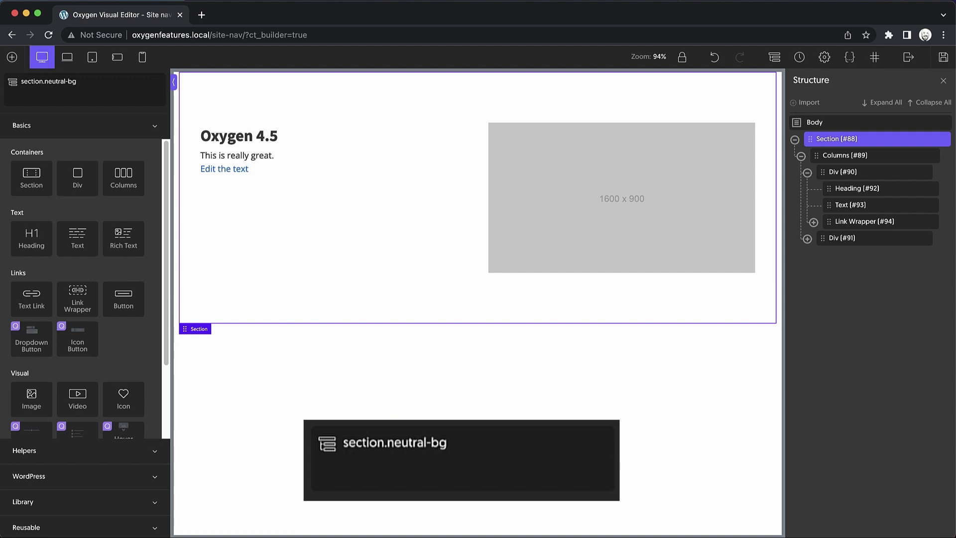
text(>columns)
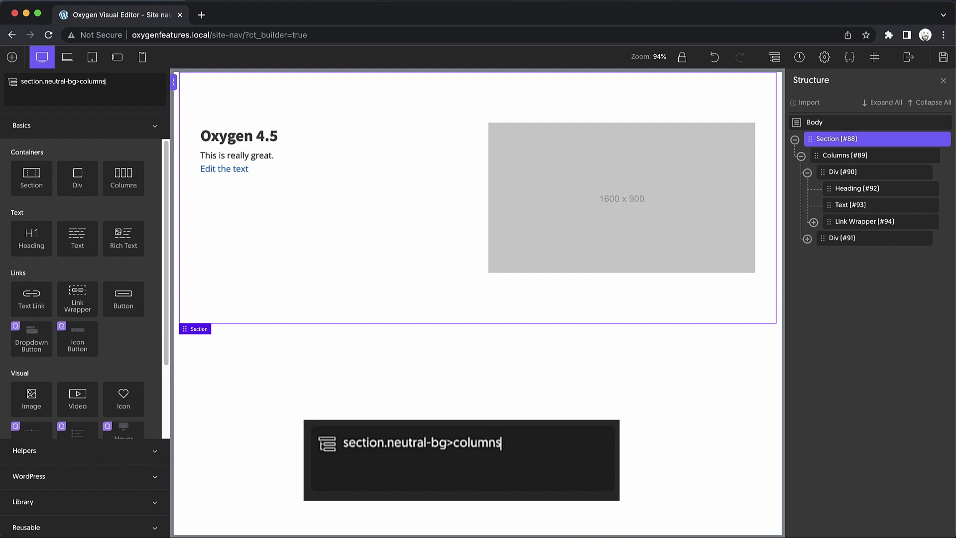
text(>[])
key(Left)
text(div.card)
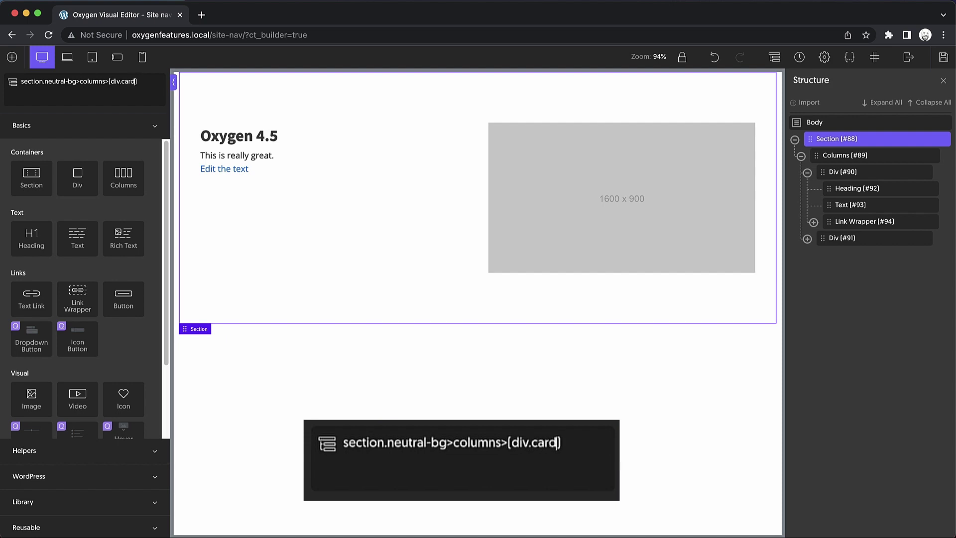
text(>h2{Oxygen 4.5)
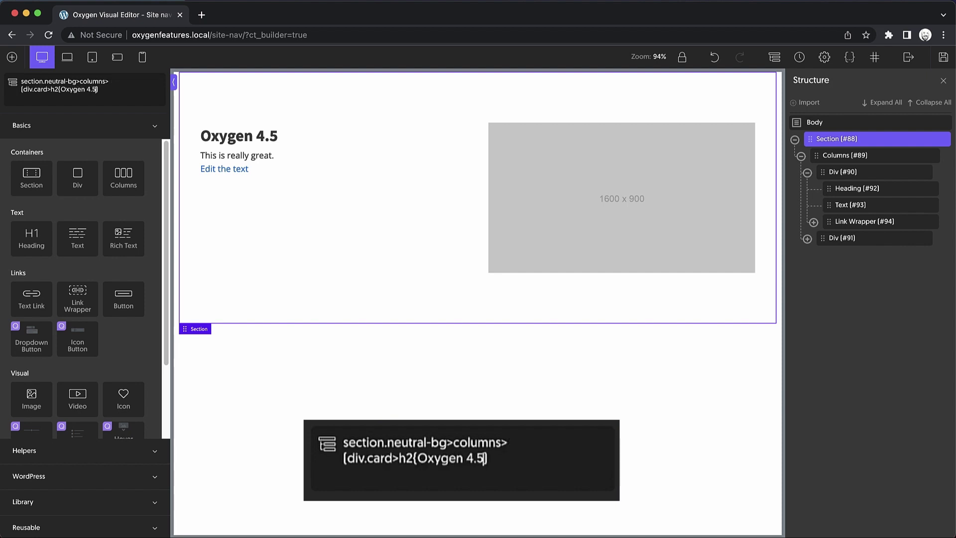
text(}+text{)
text(I should type something be)
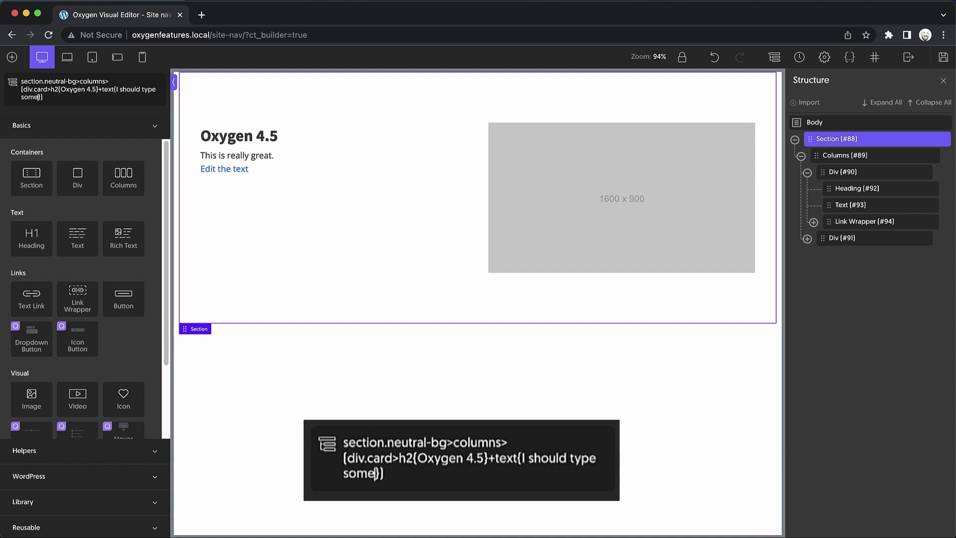
text(tter here.)
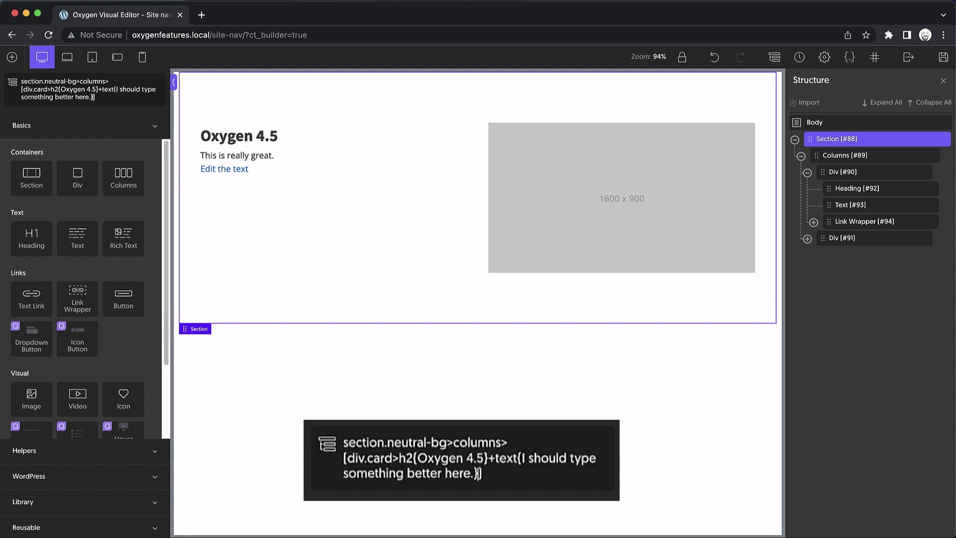
text(+link-wrapper)
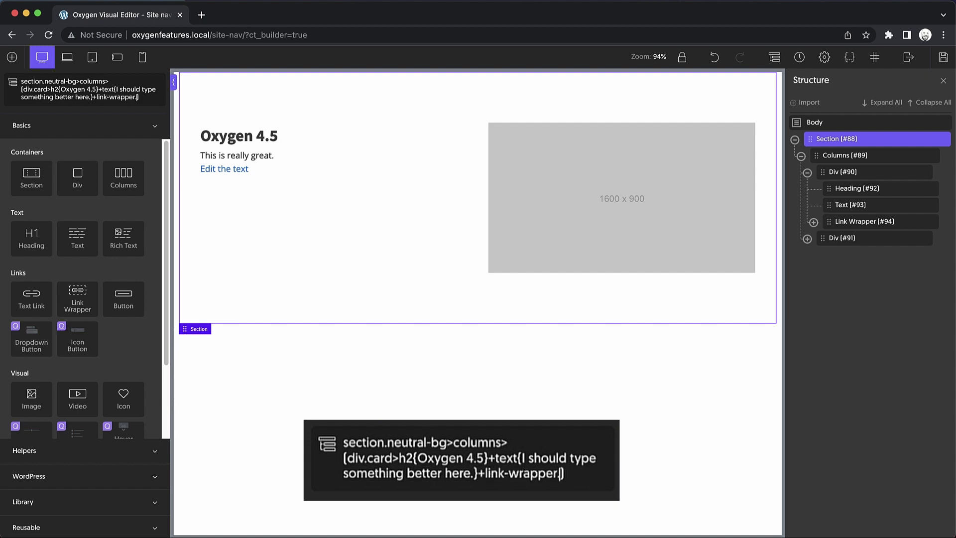
text(.button)
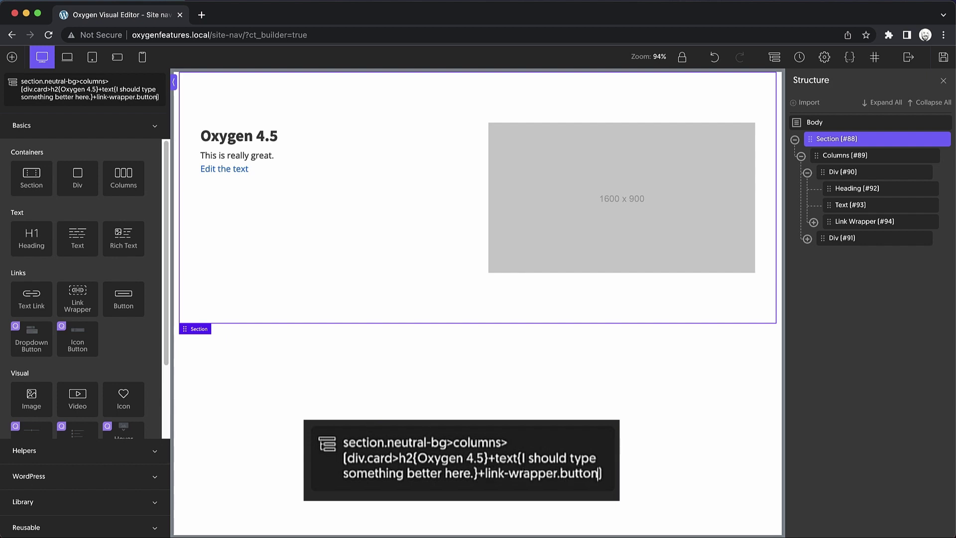
text(>)
text(text{)
key(BackSpace)
text({Click Here Now}))
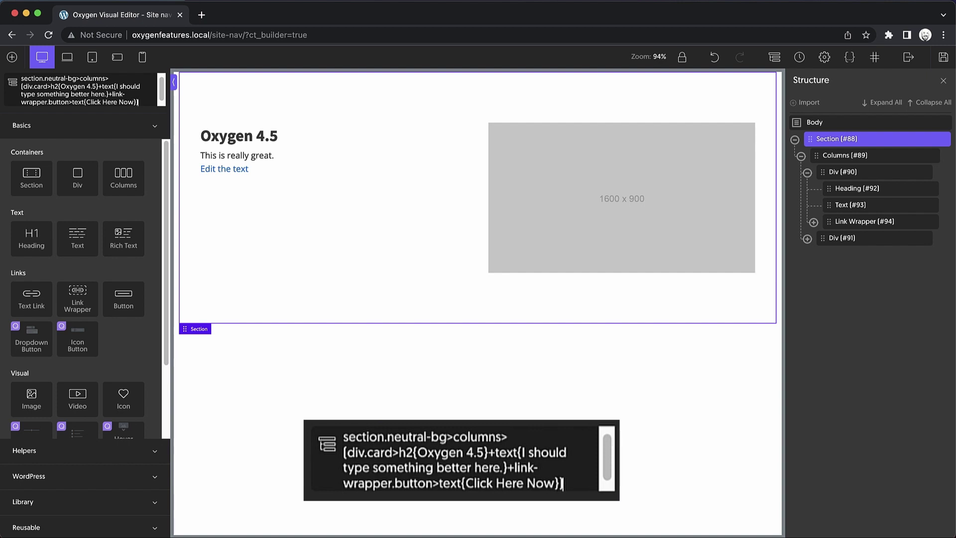
text(+div>image)
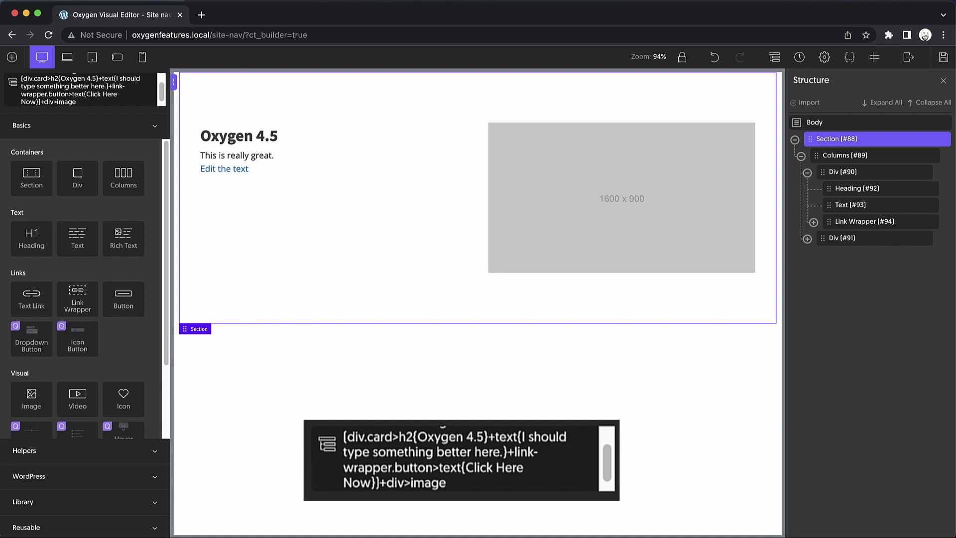
key(Return)
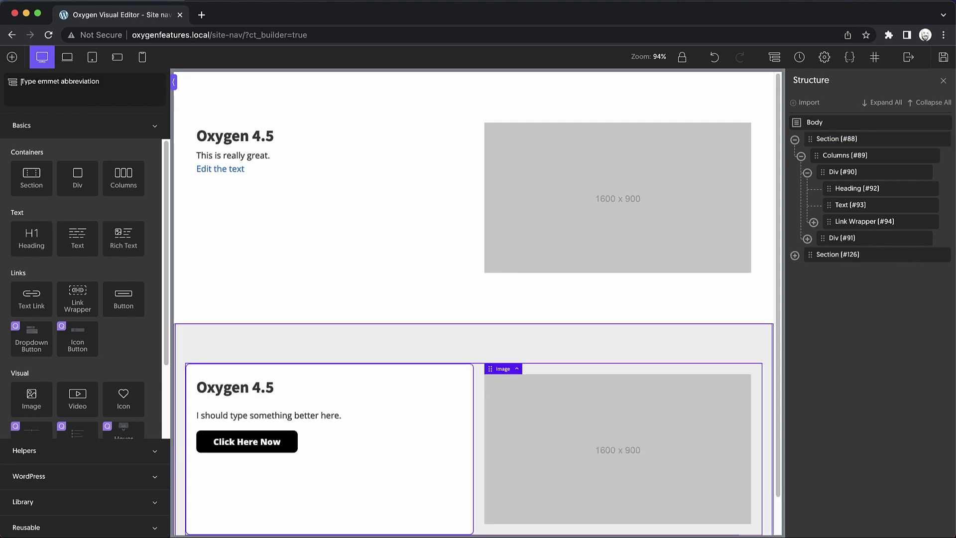
Step: Inspect the card's heading, sentence and button, then delete hero Section #88 from Structure
scroll(338, 170, down, 1)
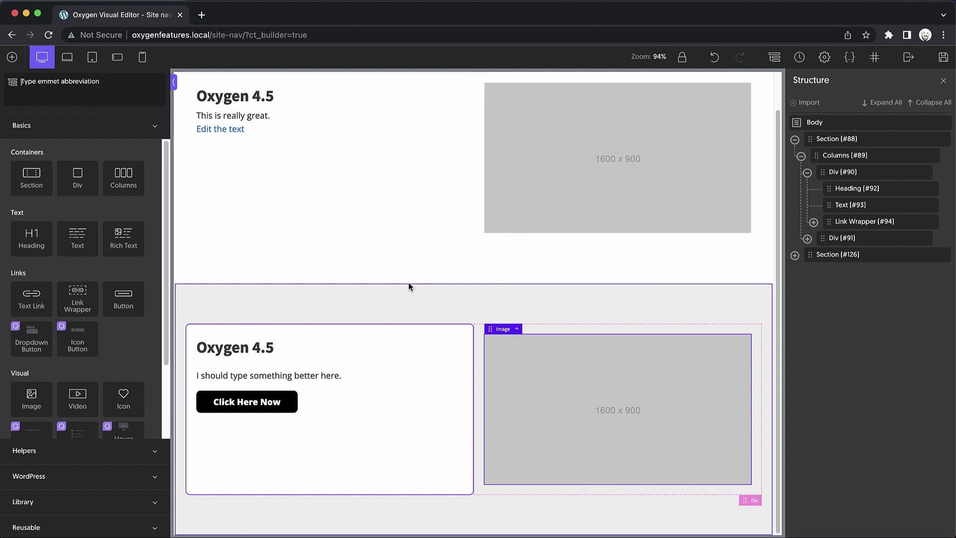
click(267, 349)
click(277, 376)
click(270, 398)
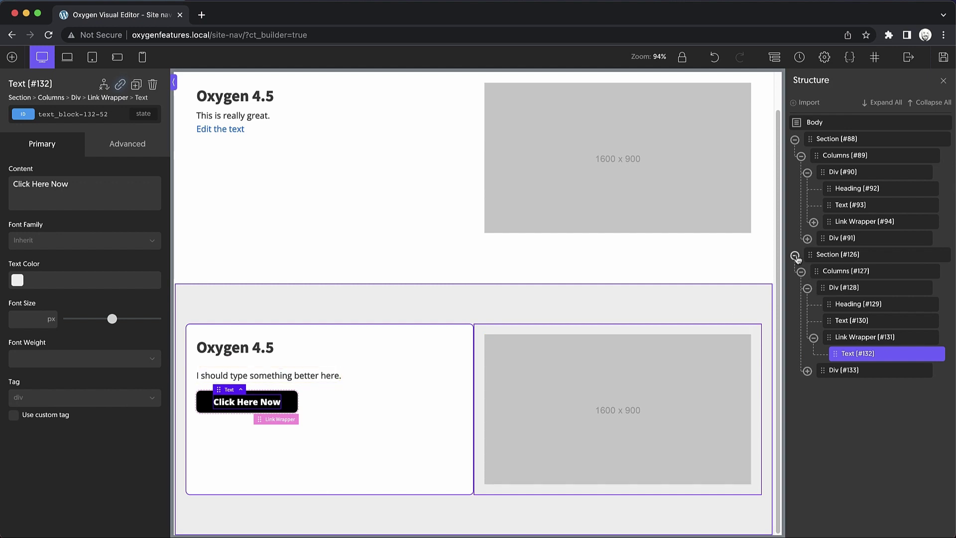
click(794, 255)
click(943, 139)
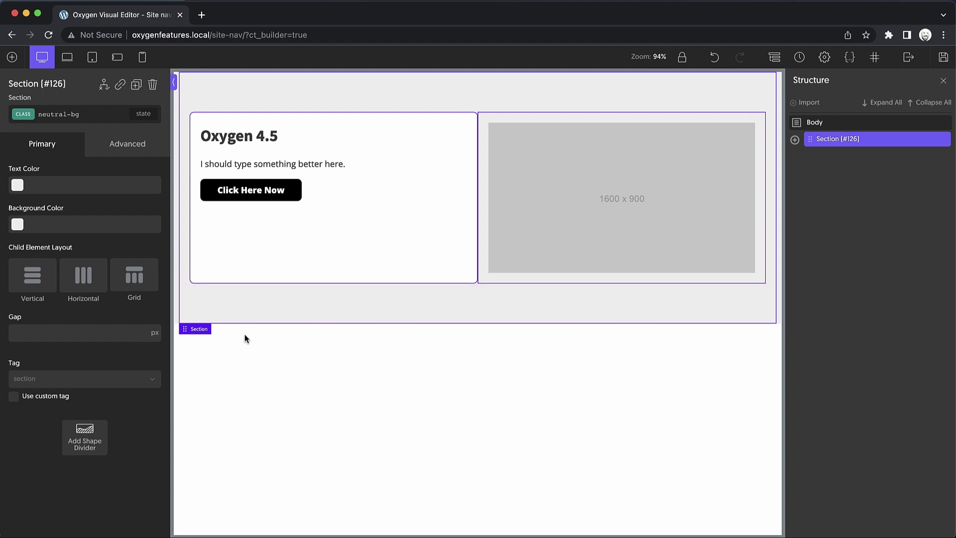
Step: Expand the Emmet abbreviation section.grid>image*12 into a grid of 12 image placeholders
key(super+shift+a)
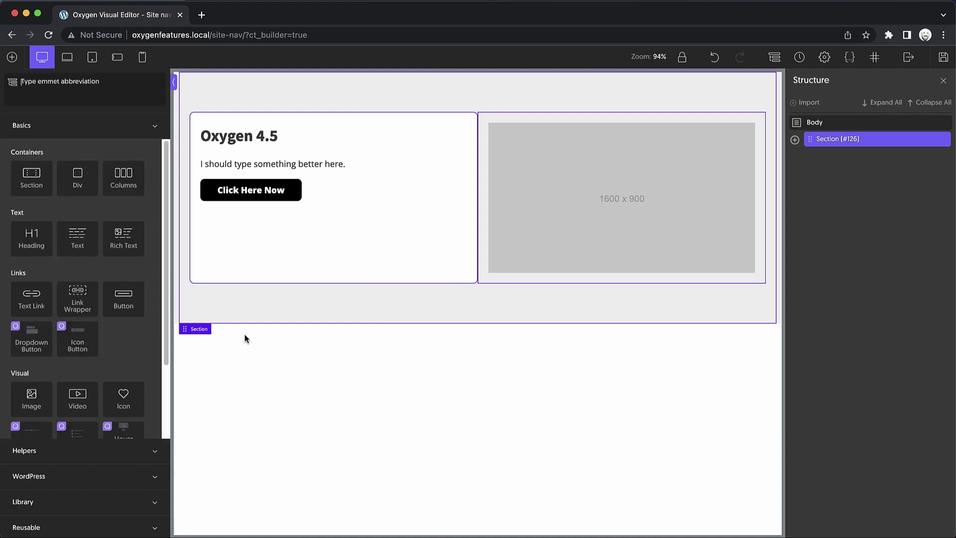
text(section)
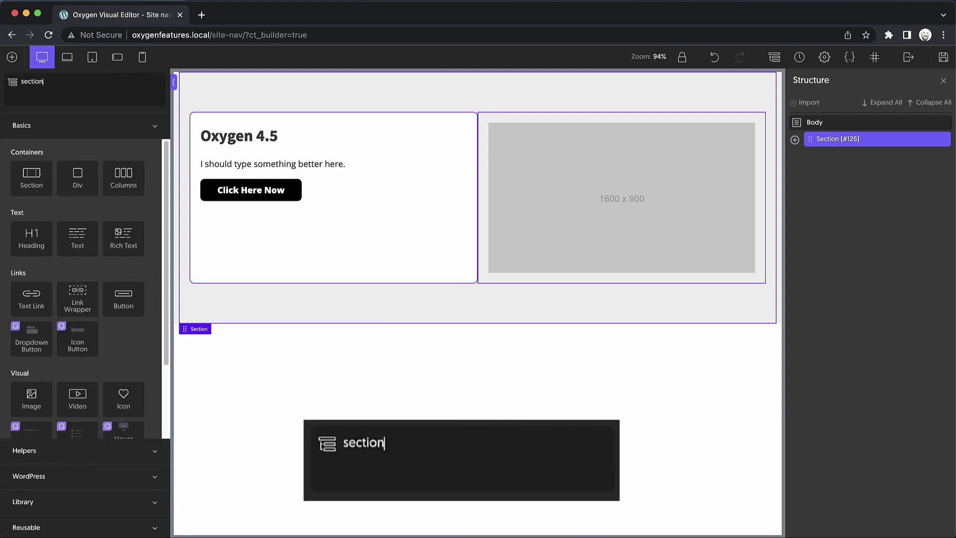
text(.grid>image+image+)
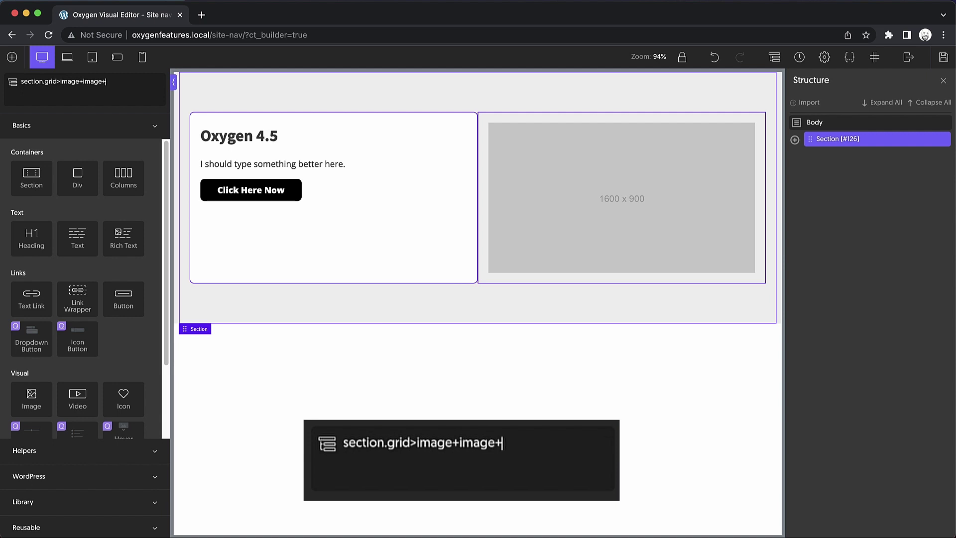
key(BackSpace)
key(BackSpace)
key(BackSpace)
key(BackSpace)
key(BackSpace)
key(BackSpace)
key(BackSpace)
key(BackSpace)
key(BackSpace)
key(BackSpace)
key(BackSpace)
key(BackSpace)
key(BackSpace)
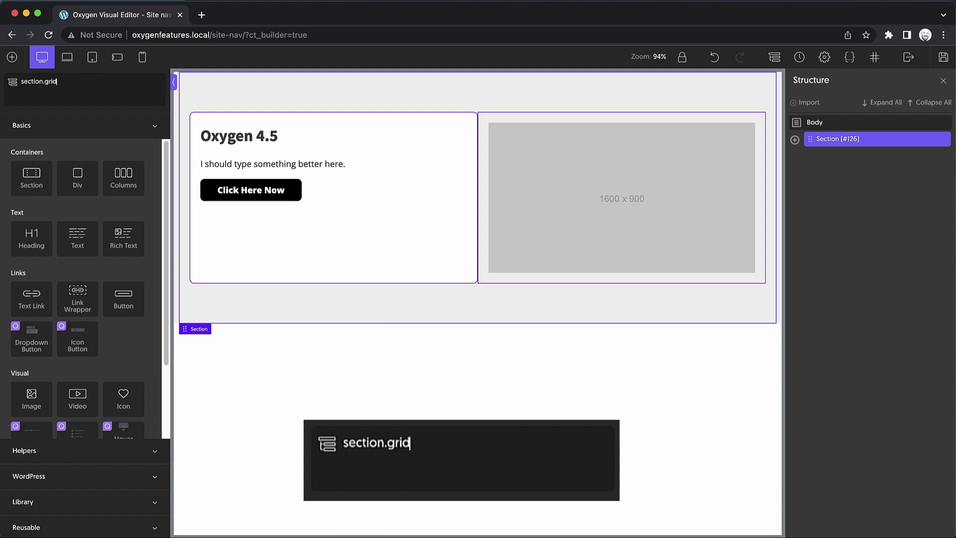
text(>image*)
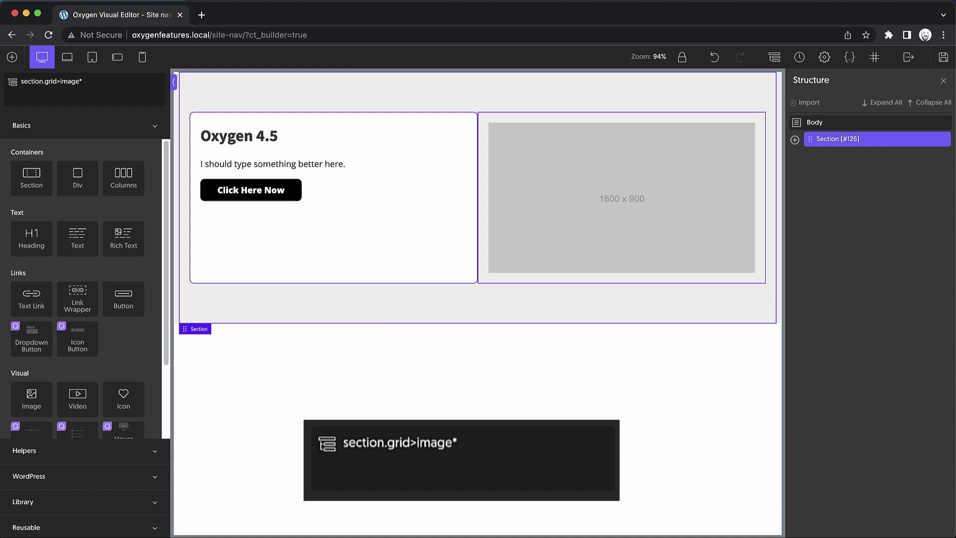
text(12)
key(Return)
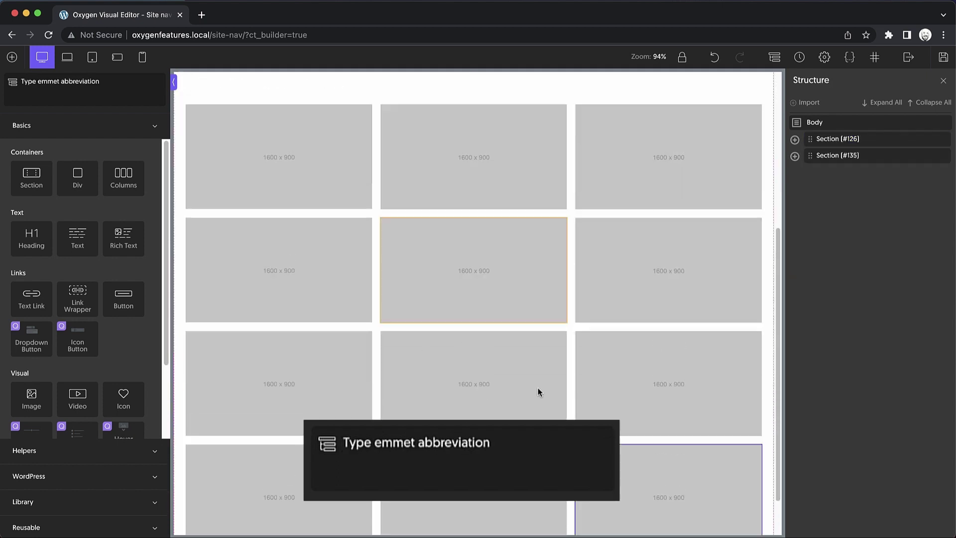
Step: Scroll down through the 12-image grid below the card section
scroll(634, 431, down, 2)
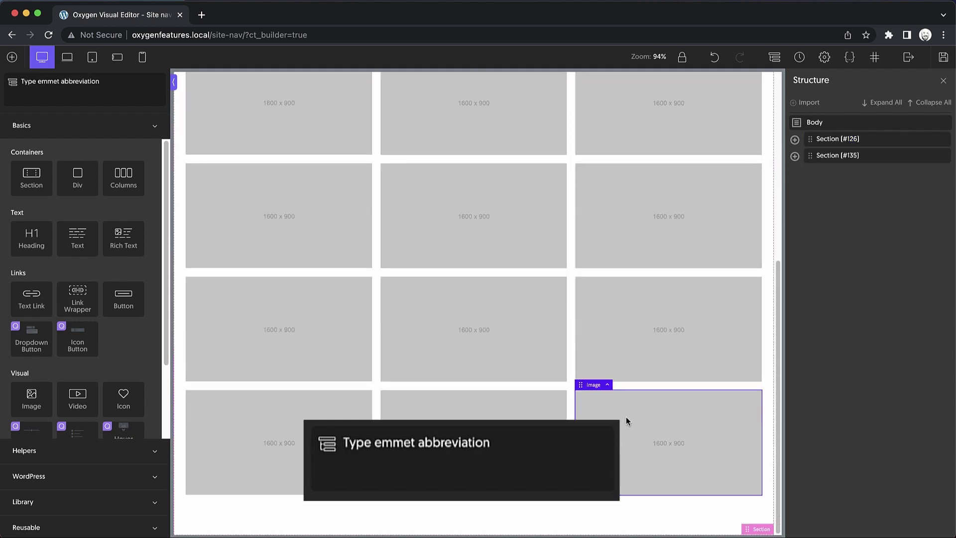